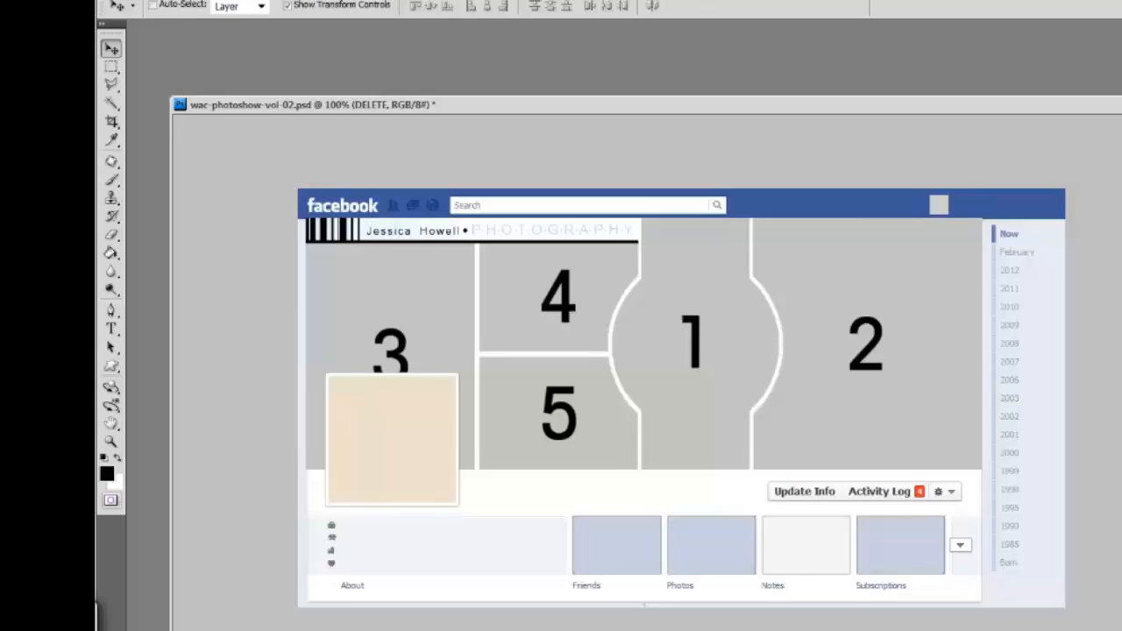
# Step: Check in the general preferences that Resize Image During Paste/Place is enabled, and accept the settings
pyautogui.click(160, 13)
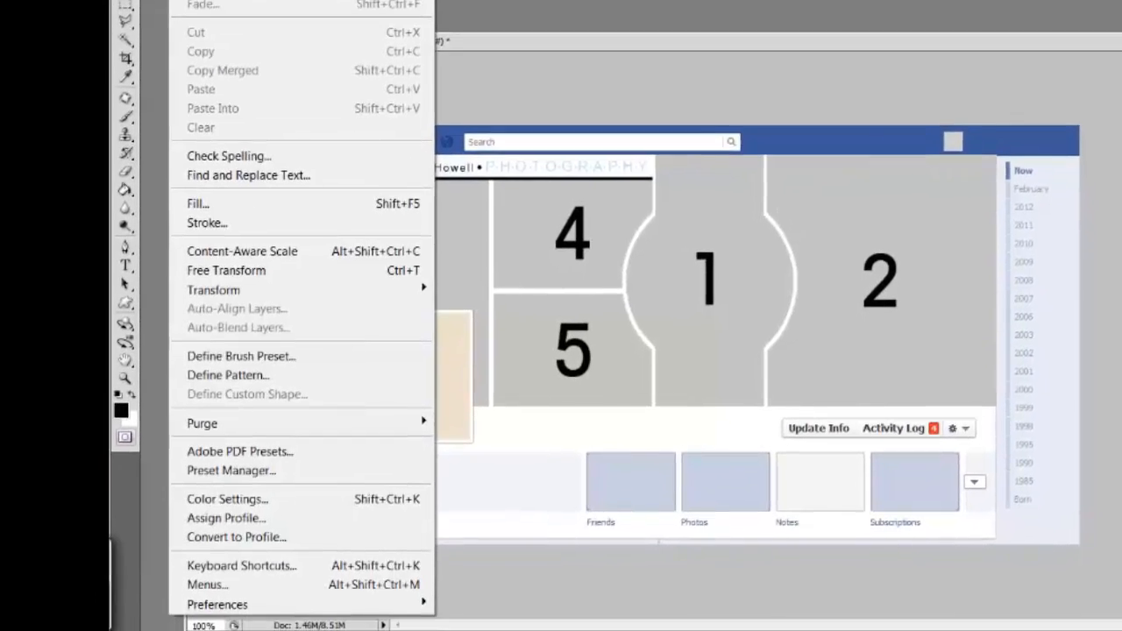
pyautogui.moveTo(422, 581)
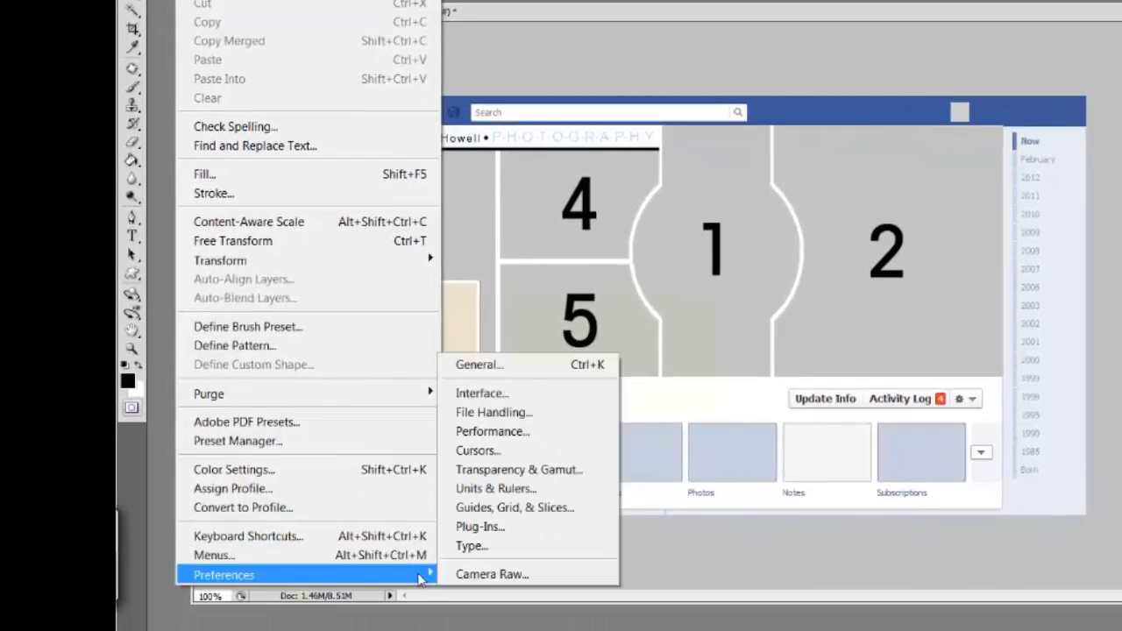
pyautogui.click(506, 368)
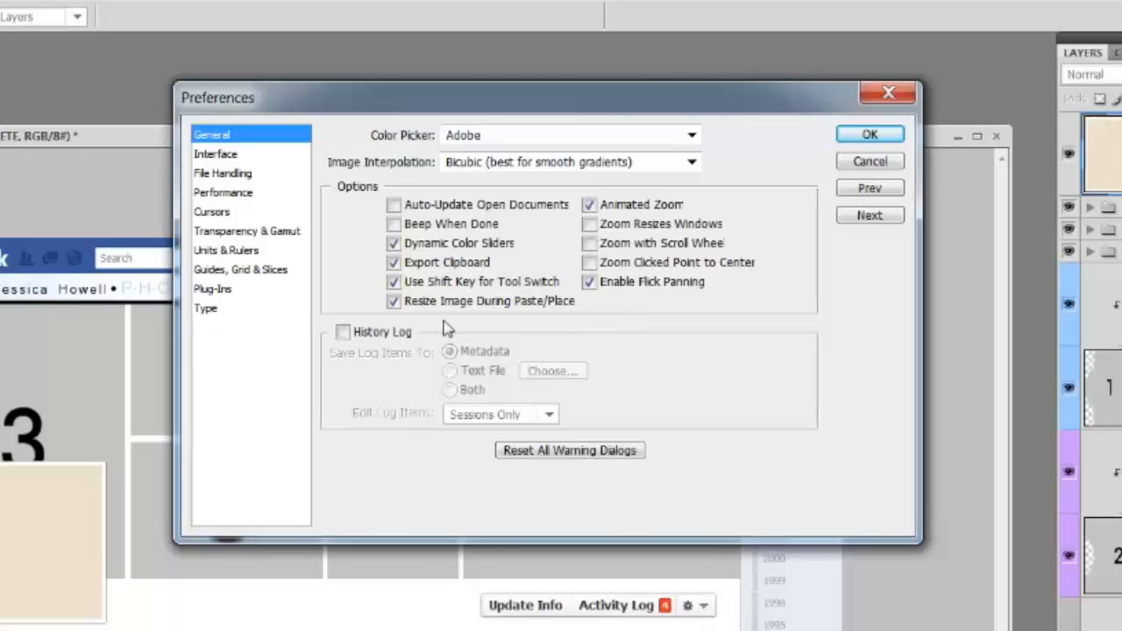
pyautogui.click(886, 134)
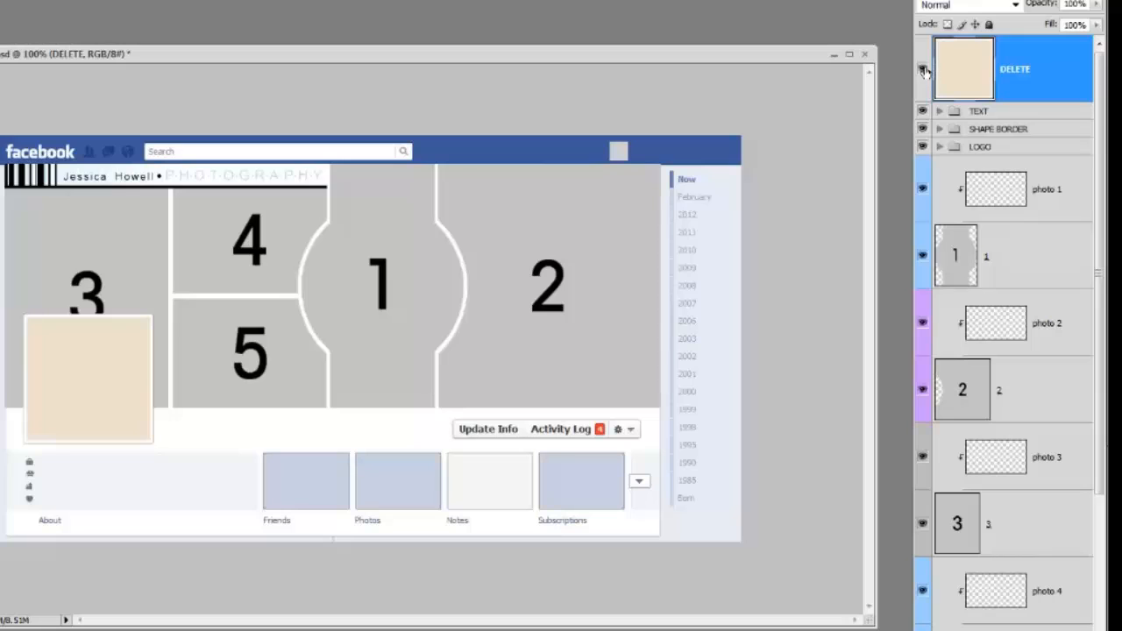
# Step: Hide the beige profile-picture DELETE layer above the TEXT group
pyautogui.keyDown('ctrl'); pyautogui.click(1050, 76); pyautogui.keyUp('ctrl')
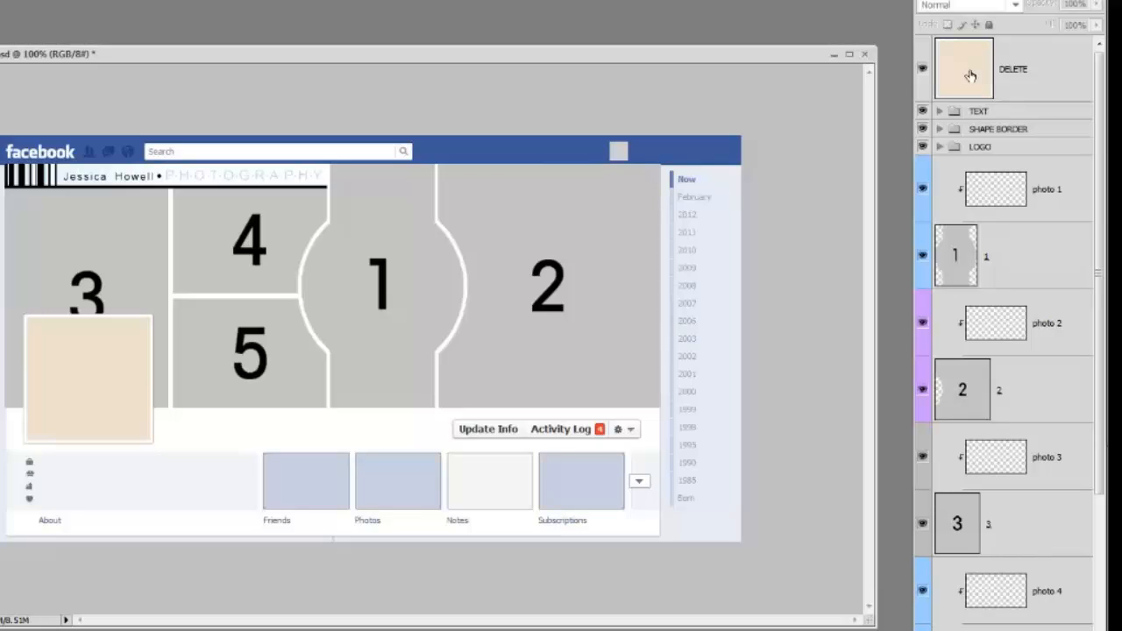
pyautogui.click(922, 70)
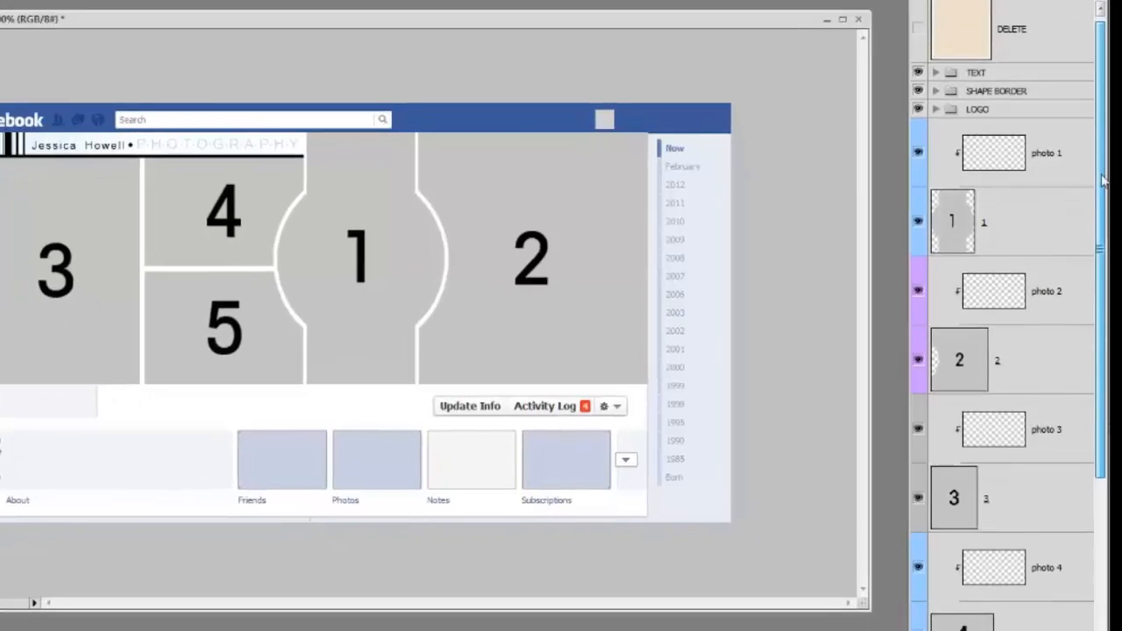
# Step: Toggle the DELETE layer beneath Timeline off and on to preview the design without the Facebook page mockup
pyautogui.scroll(-5, 1043, 570)
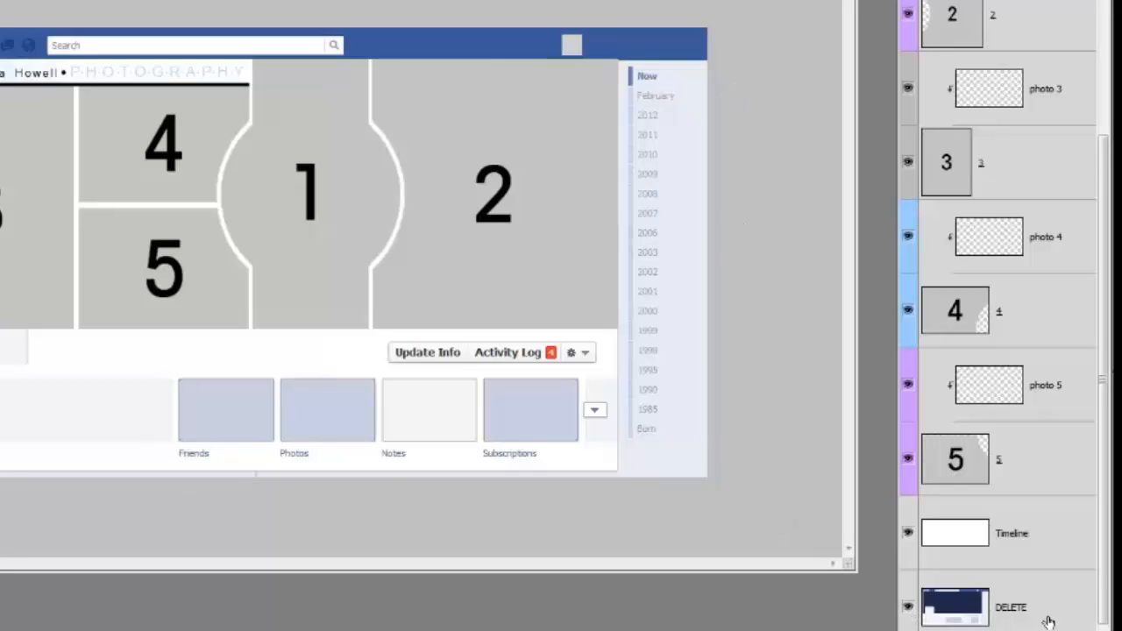
pyautogui.click(907, 609)
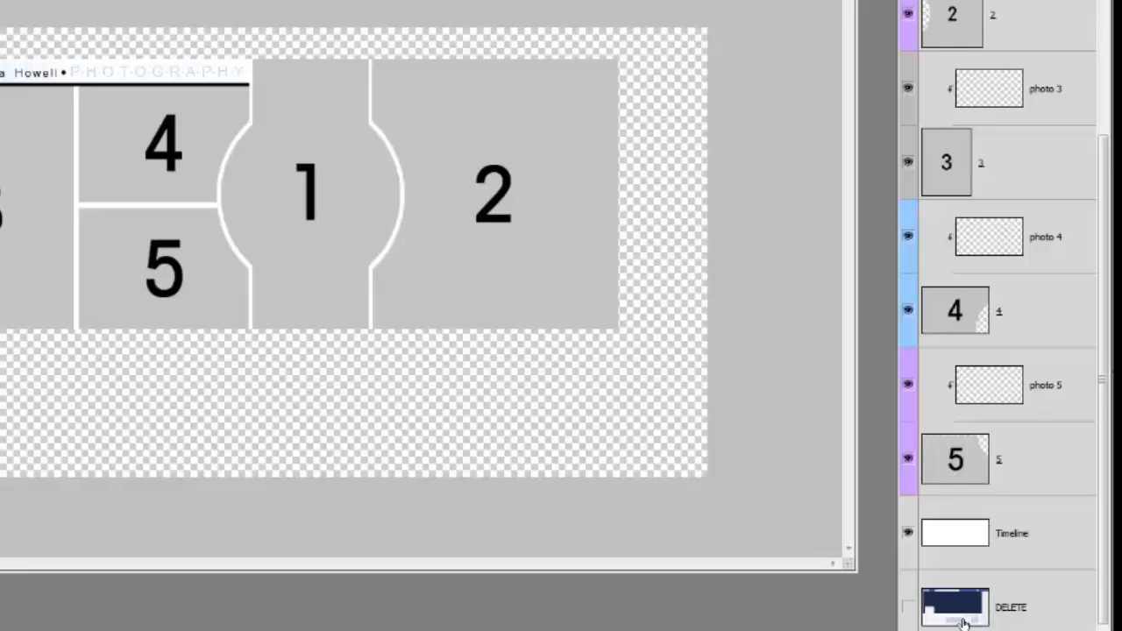
pyautogui.click(907, 607)
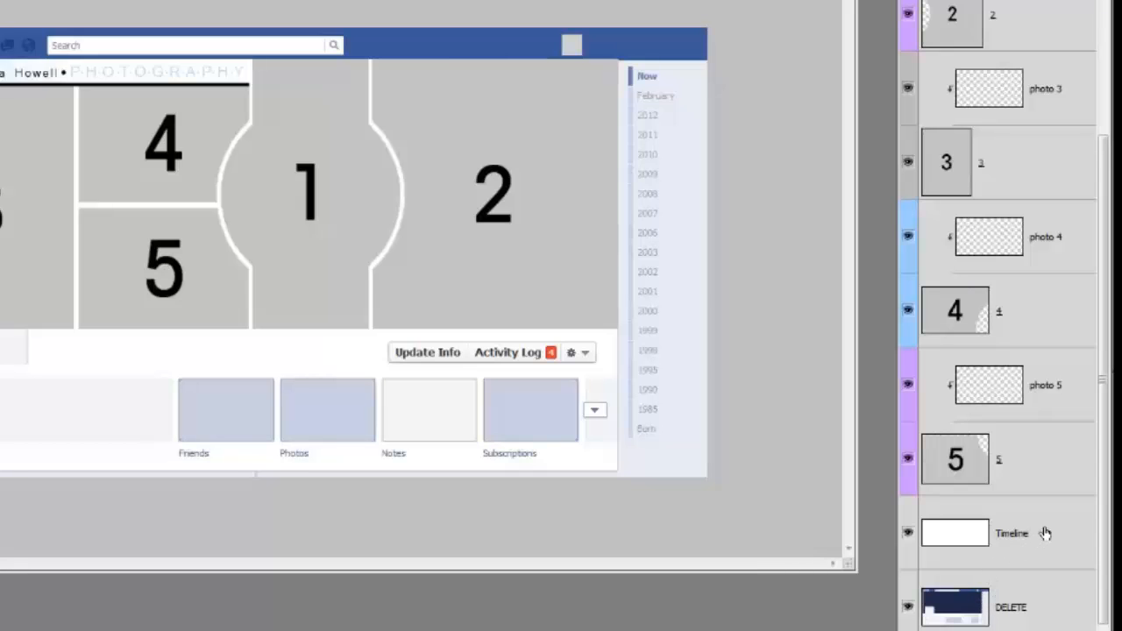
pyautogui.click(1068, 482)
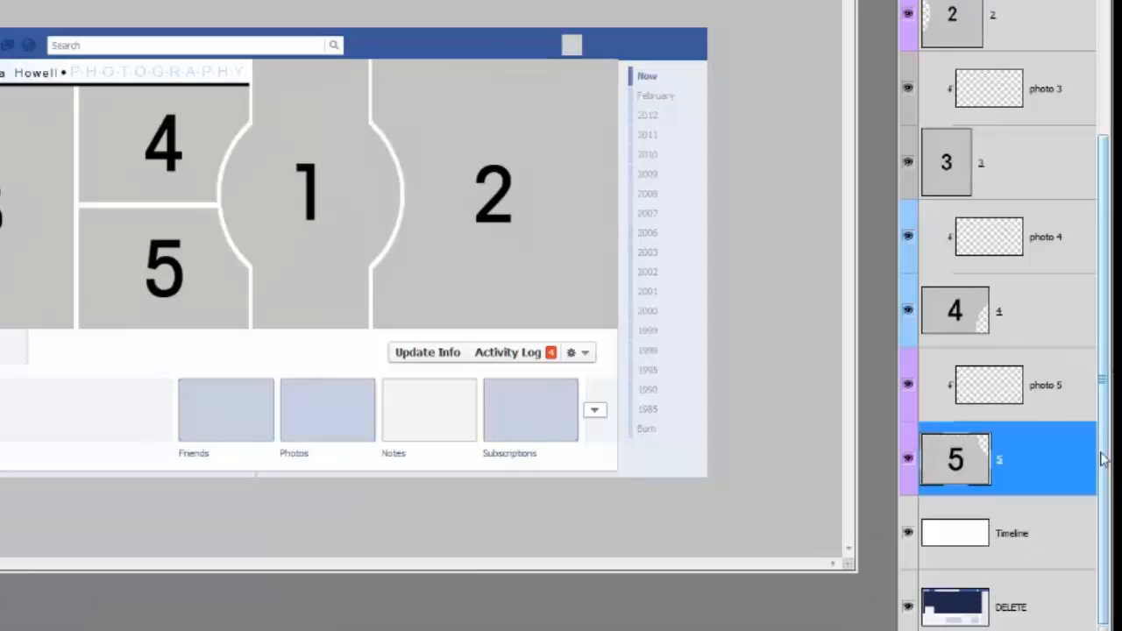
pyautogui.moveTo(1107, 450); pyautogui.dragTo(1105, 249)
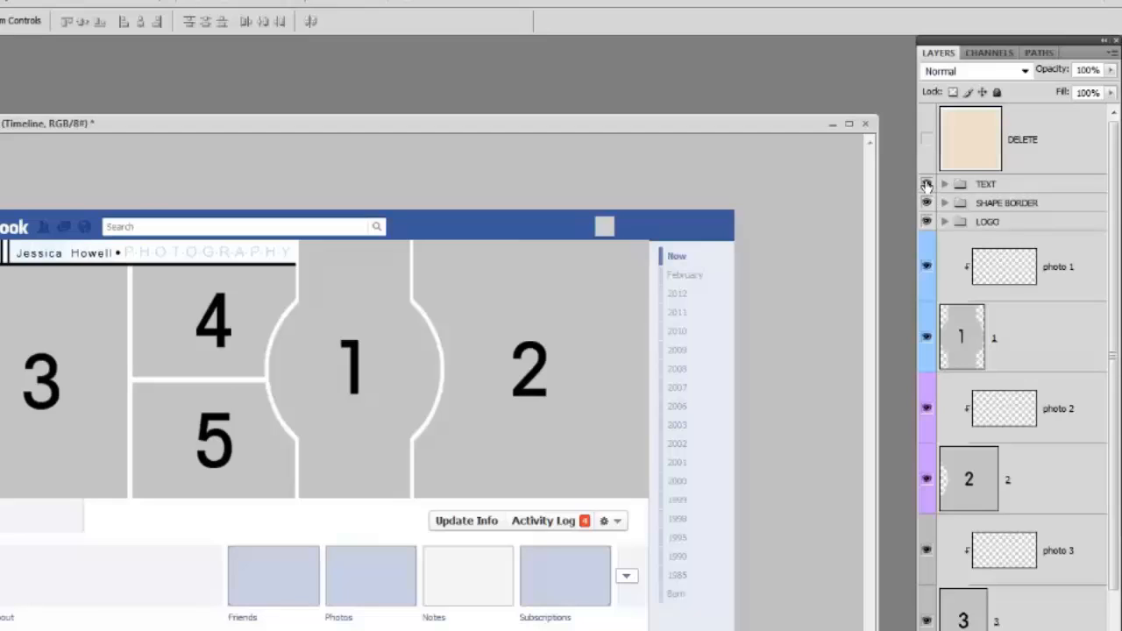
# Step: Toggle the TEXT, SHAPE BORDER and LOGO groups off and on to see which parts of the design each holds
pyautogui.click(927, 184)
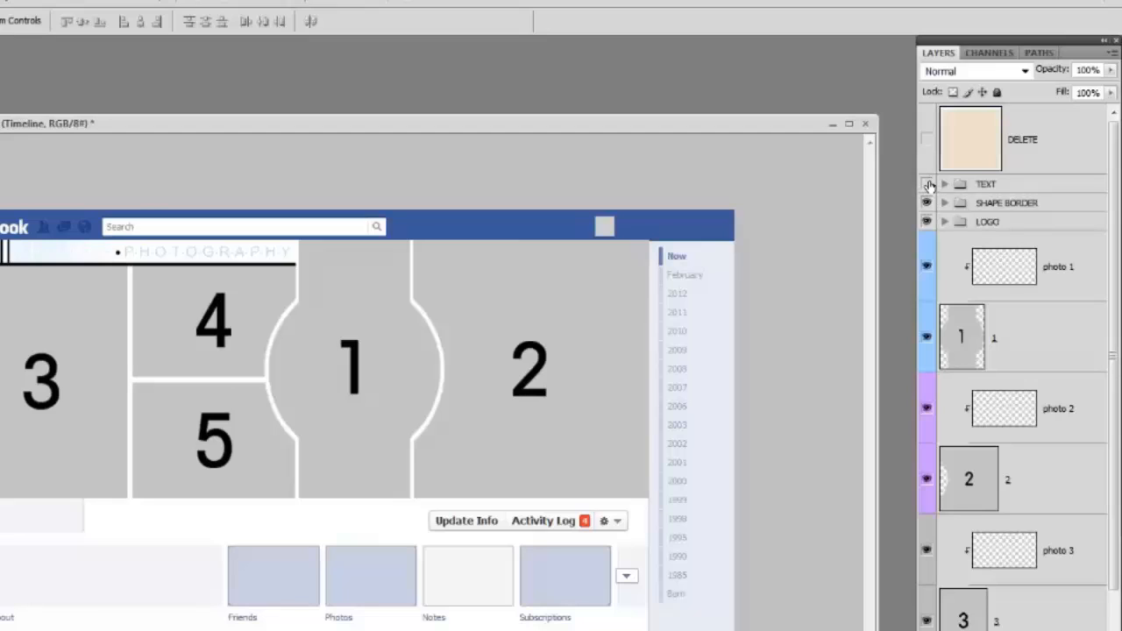
pyautogui.click(927, 184)
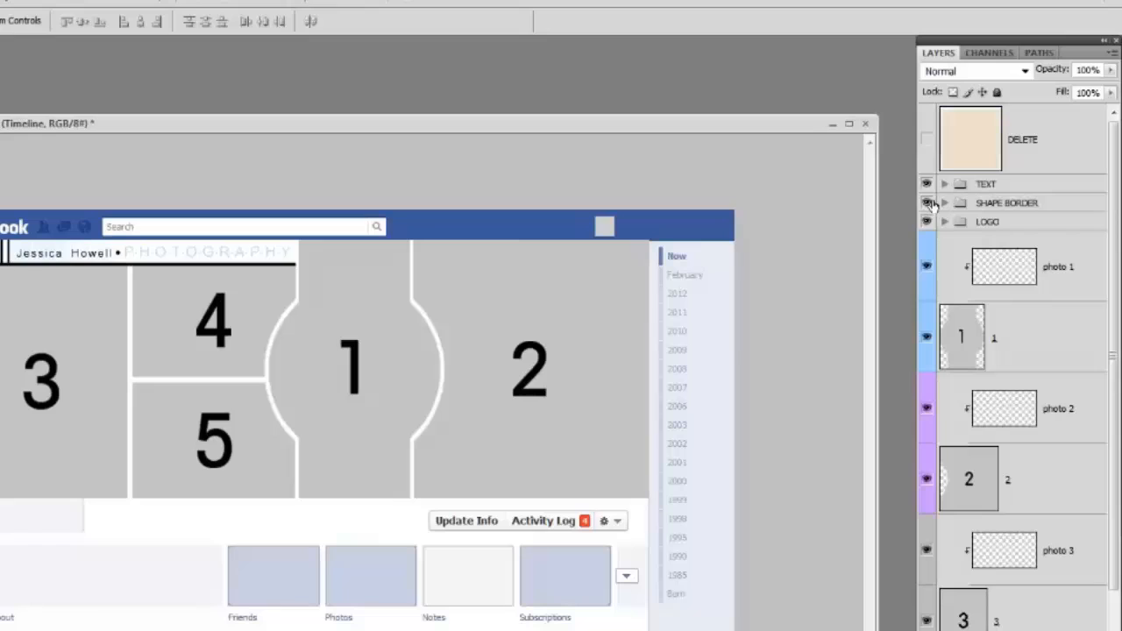
pyautogui.click(927, 203)
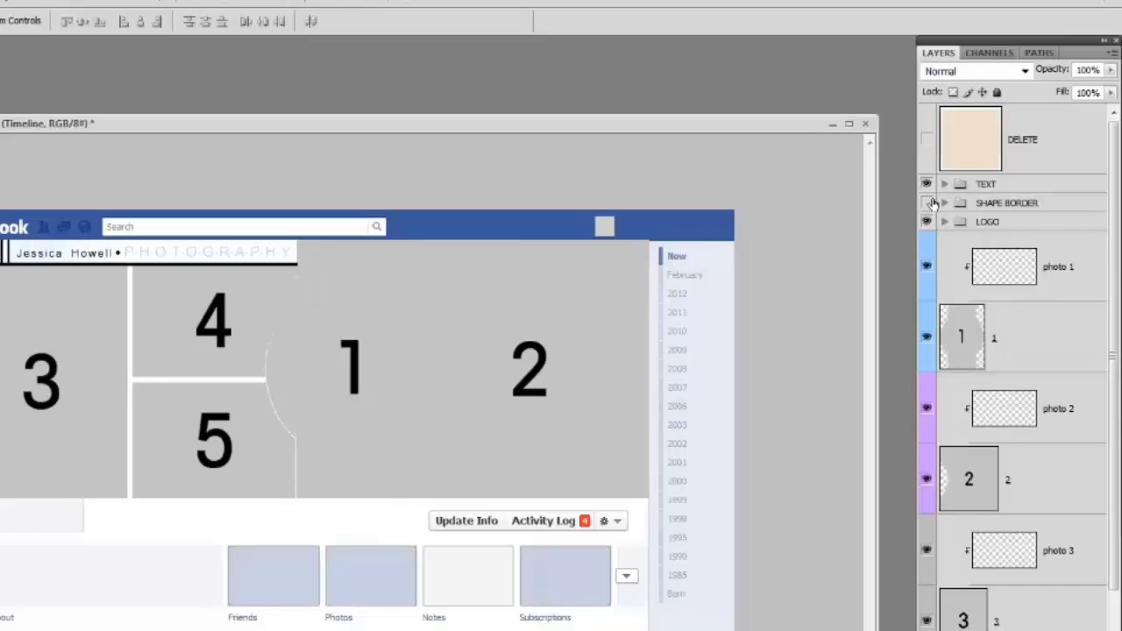
pyautogui.click(927, 203)
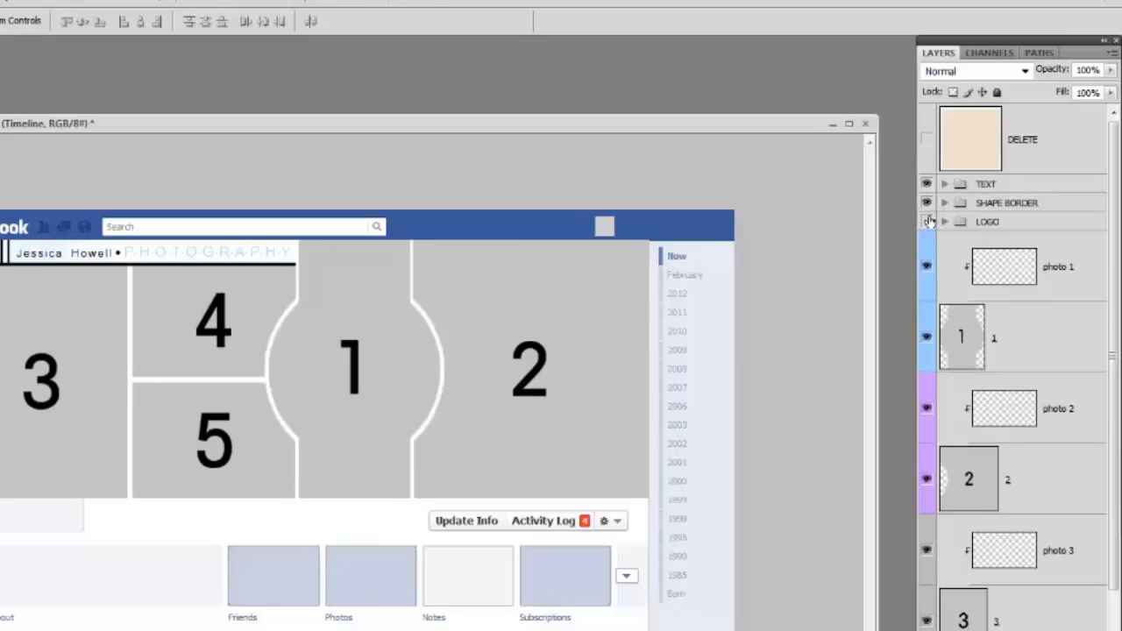
pyautogui.click(927, 221)
pyautogui.click(928, 221)
# Step: Review the numbered shape layers 1 to 5 and the photo layers clipped to them
pyautogui.scroll(-3, 1062, 230)
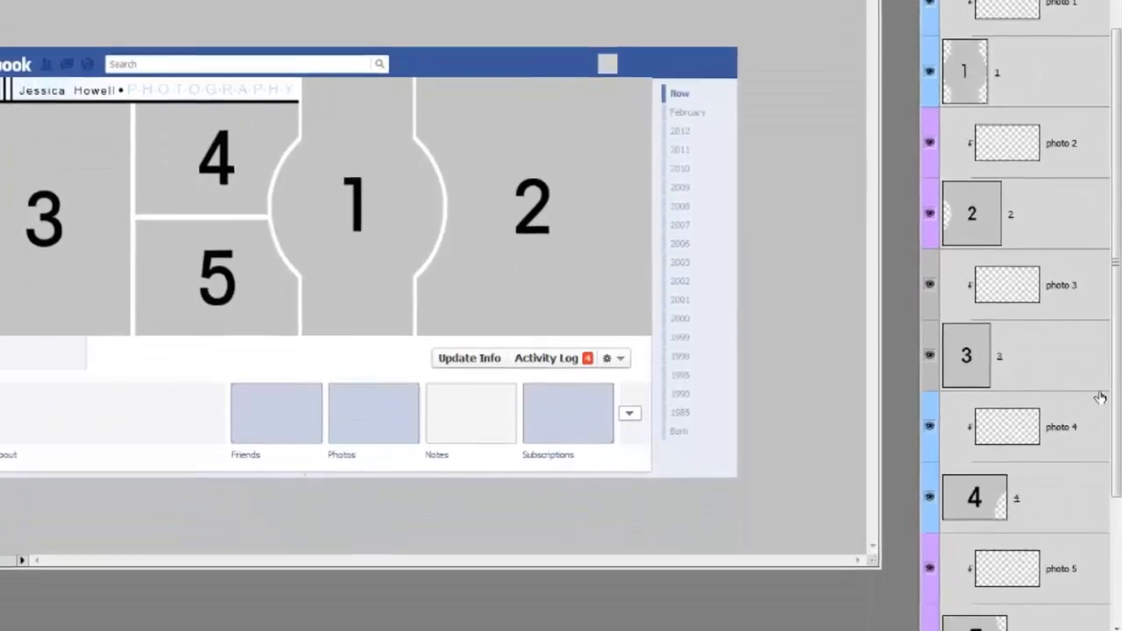
pyautogui.moveTo(1114, 553); pyautogui.dragTo(1114, 630)
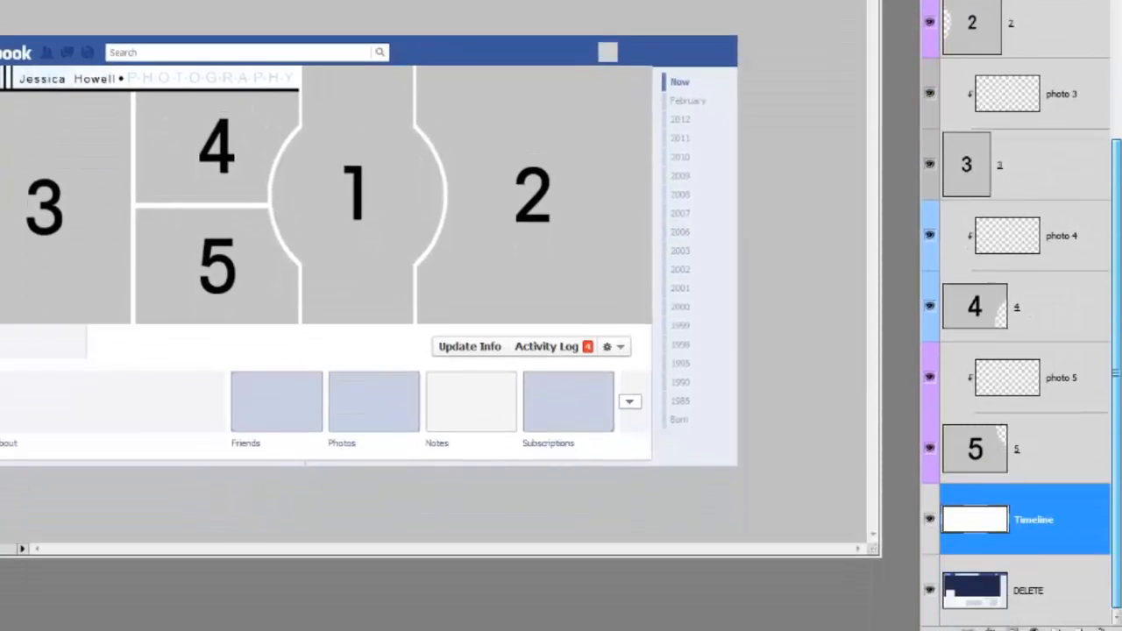
pyautogui.click(964, 451)
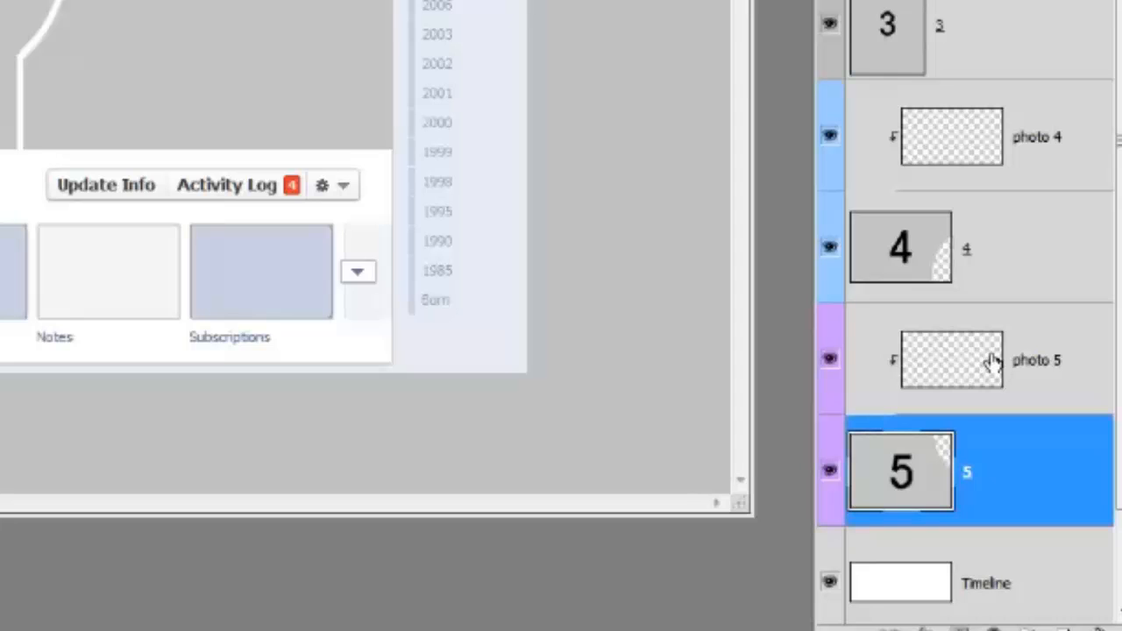
pyautogui.moveTo(1118, 298); pyautogui.dragTo(1120, 66)
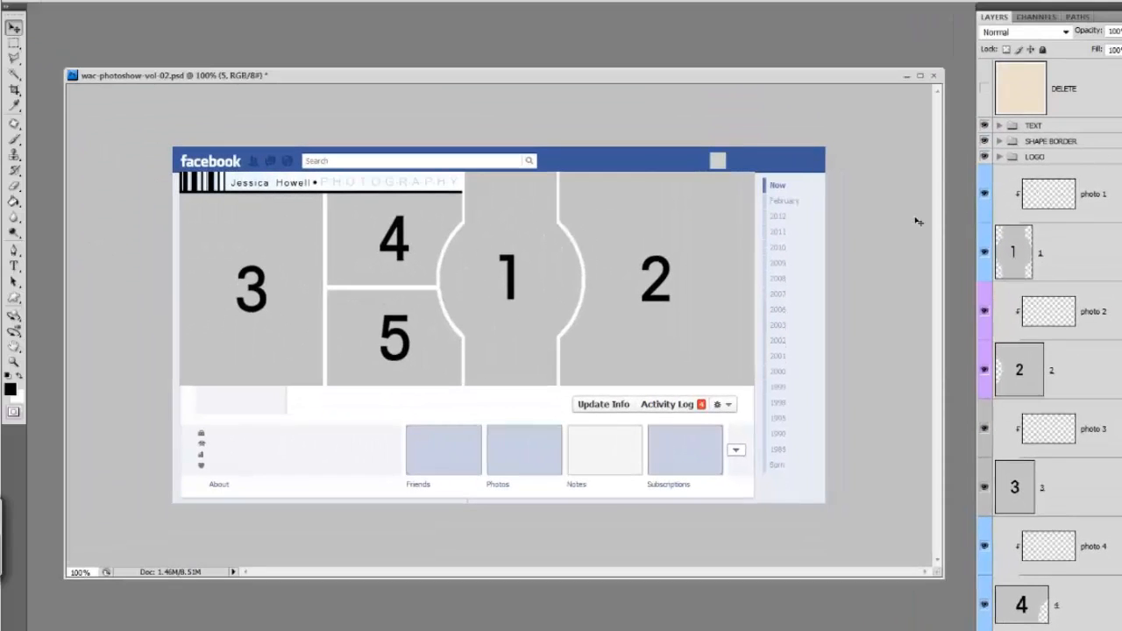
# Step: Select the photo 1 layer and toggle shape layer 1 off and on to identify its area in the cover
pyautogui.click(1049, 201)
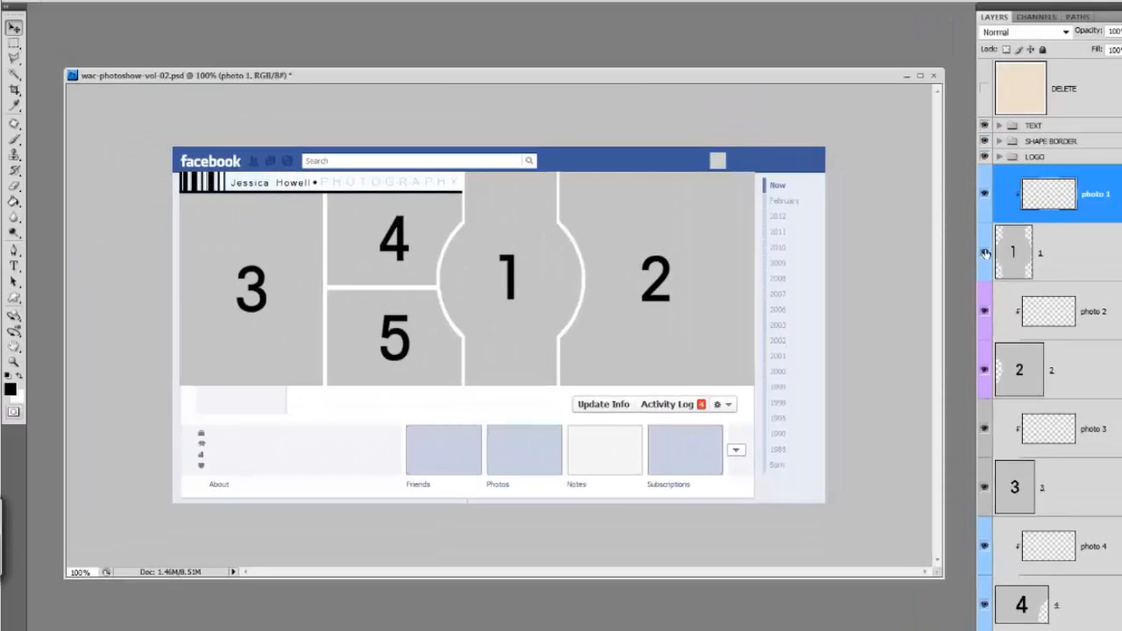
pyautogui.click(985, 254)
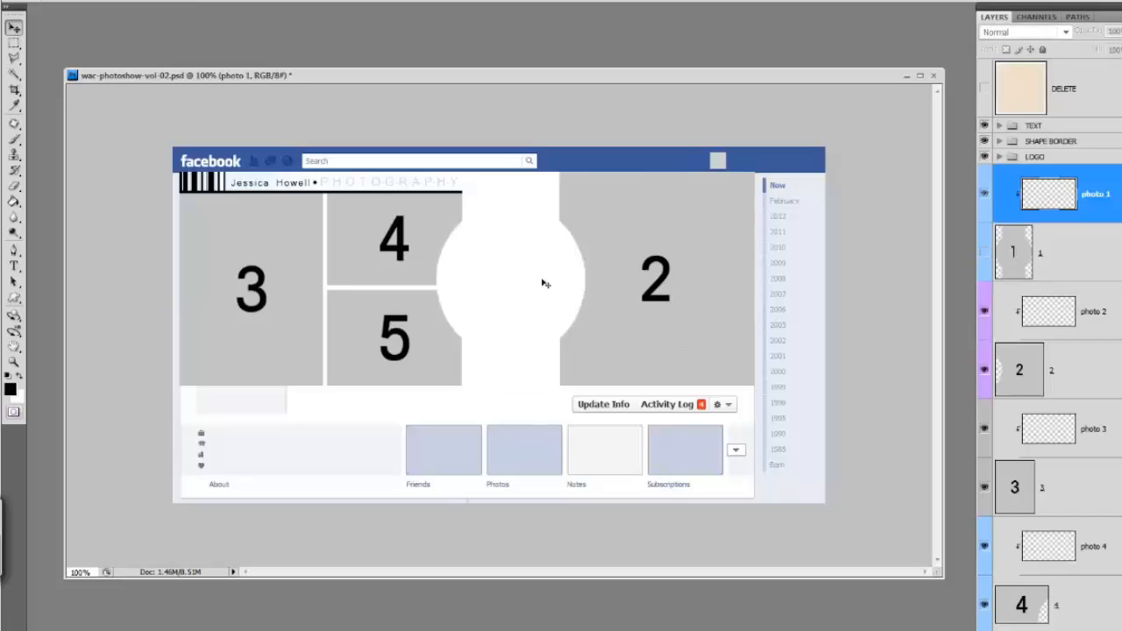
pyautogui.click(984, 254)
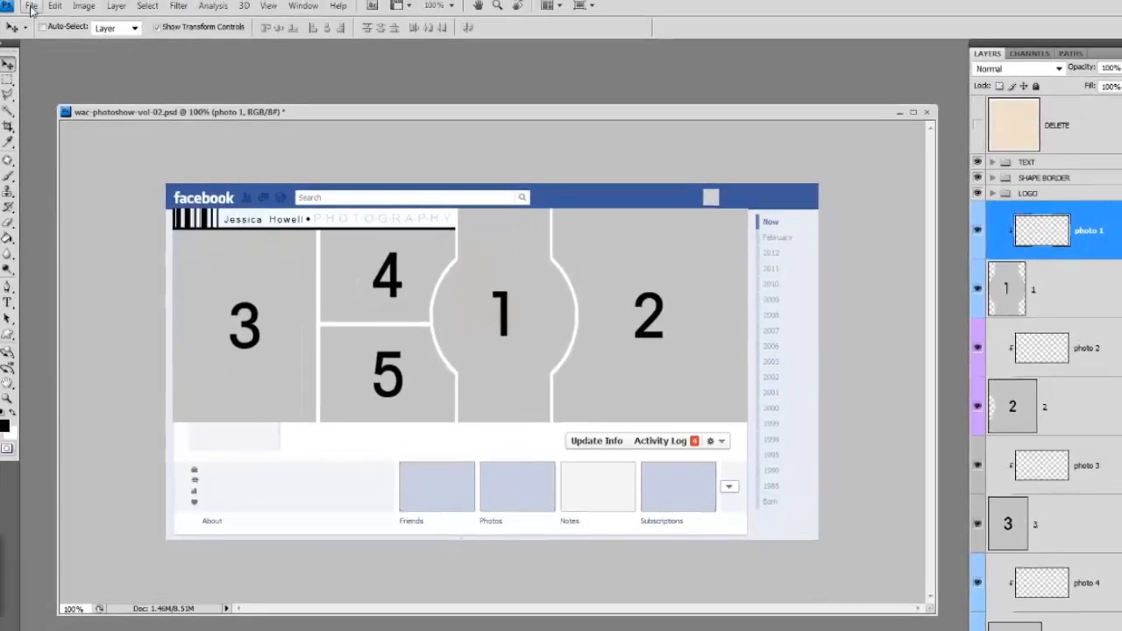
pyautogui.click(29, 12)
pyautogui.click(79, 313)
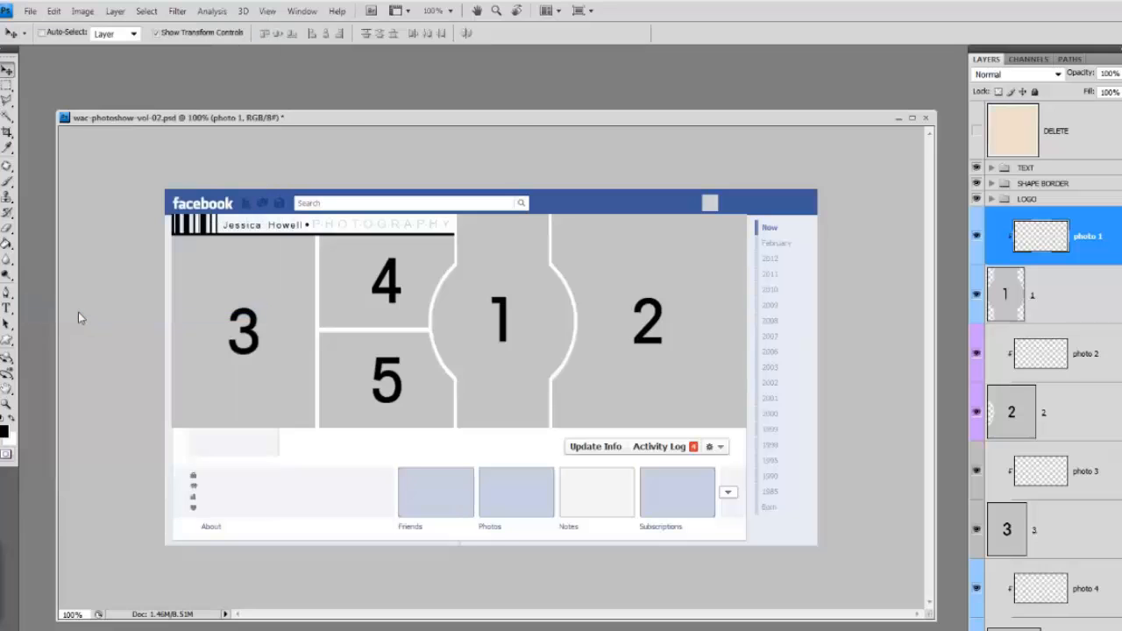
pyautogui.click(513, 145)
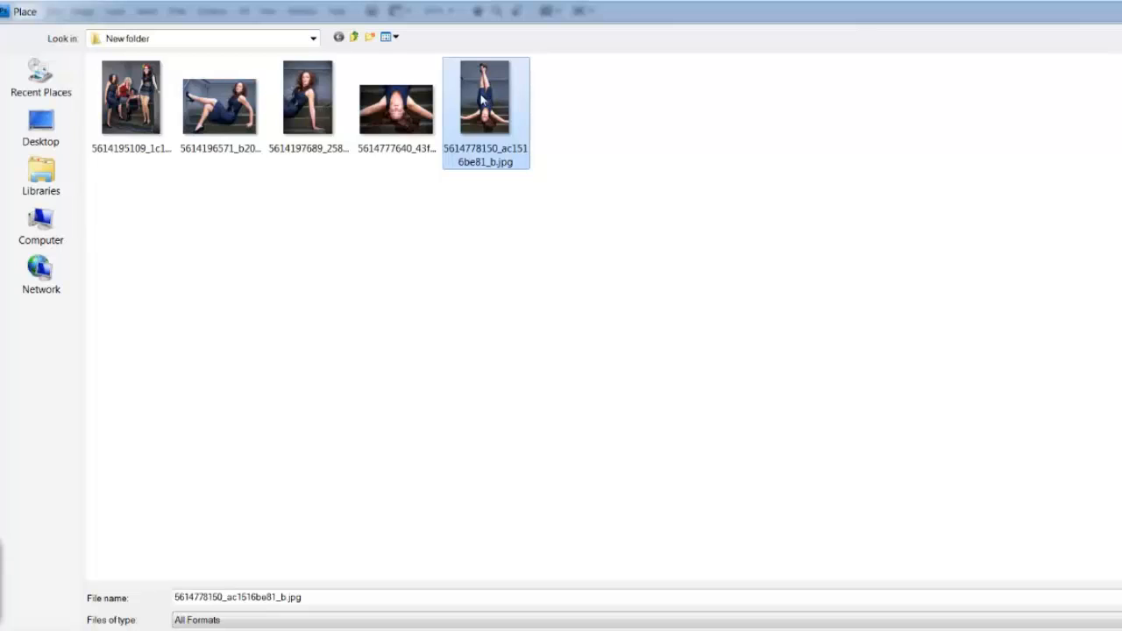
pyautogui.click(1119, 599)
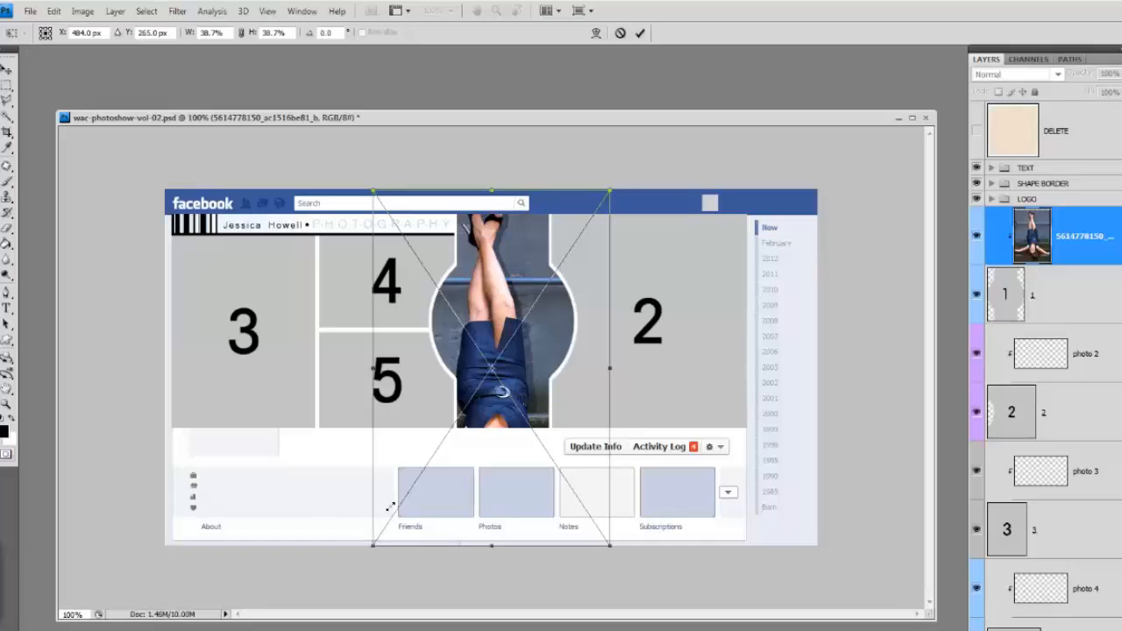
pyautogui.moveTo(390, 507); pyautogui.dragTo(425, 469)
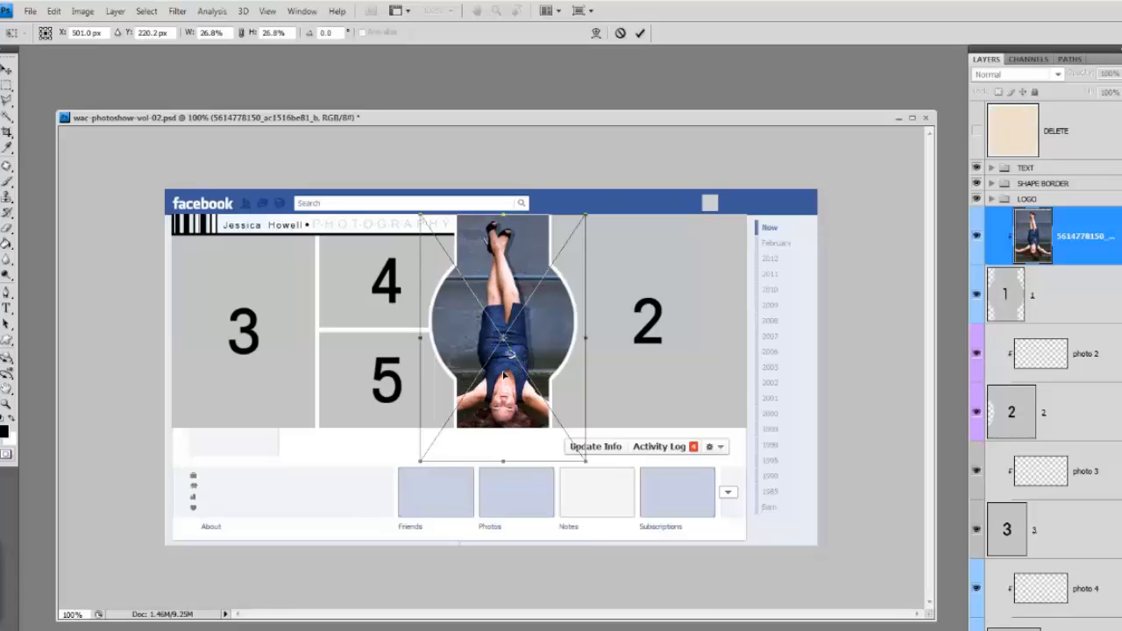
pyautogui.press('Return')
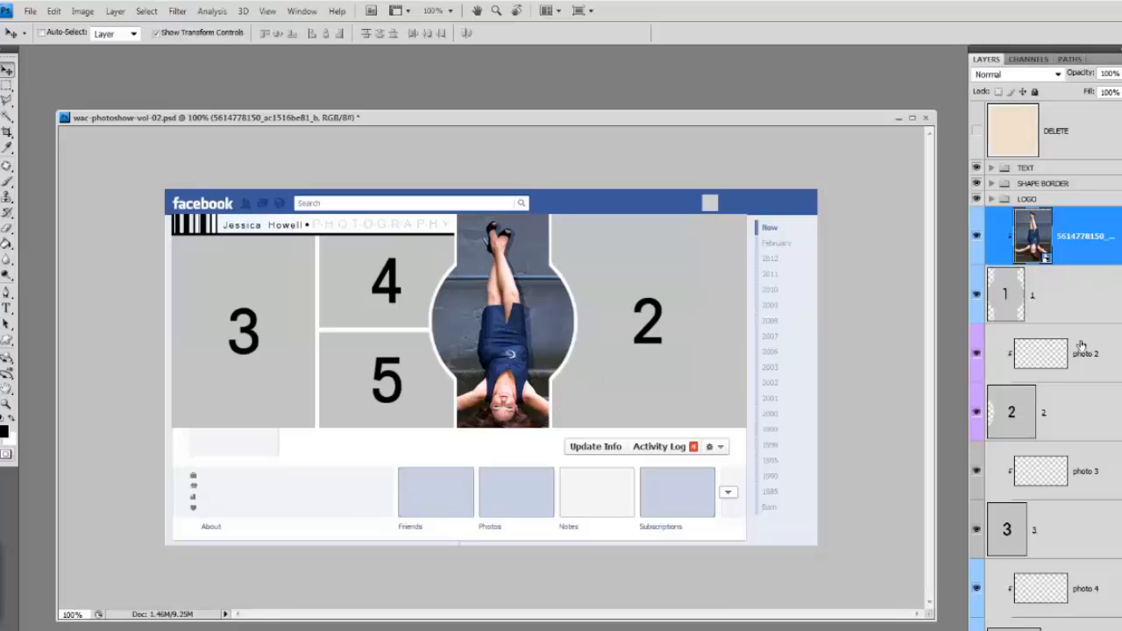
pyautogui.click(1082, 415)
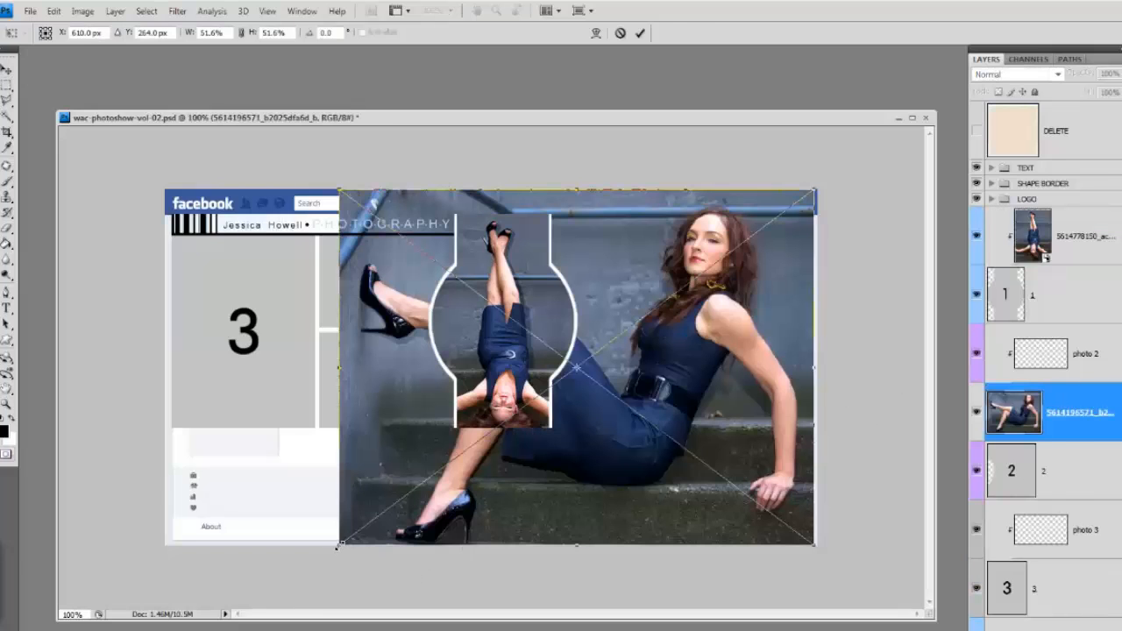
pyautogui.moveTo(339, 545); pyautogui.dragTo(631, 399)
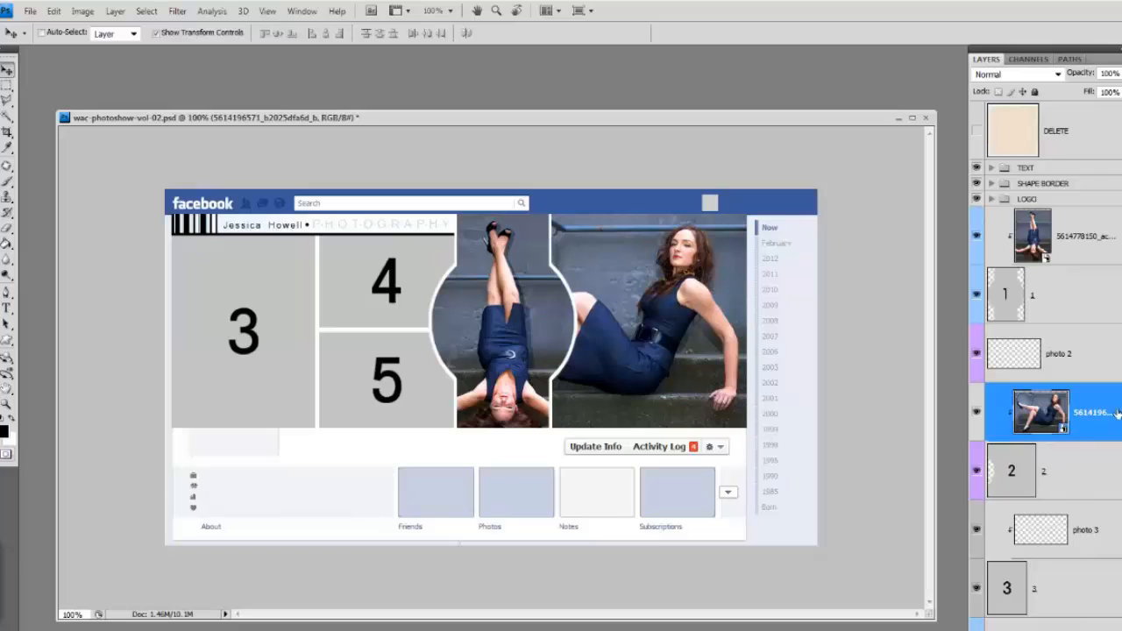
pyautogui.scroll(-5, 1046, 256)
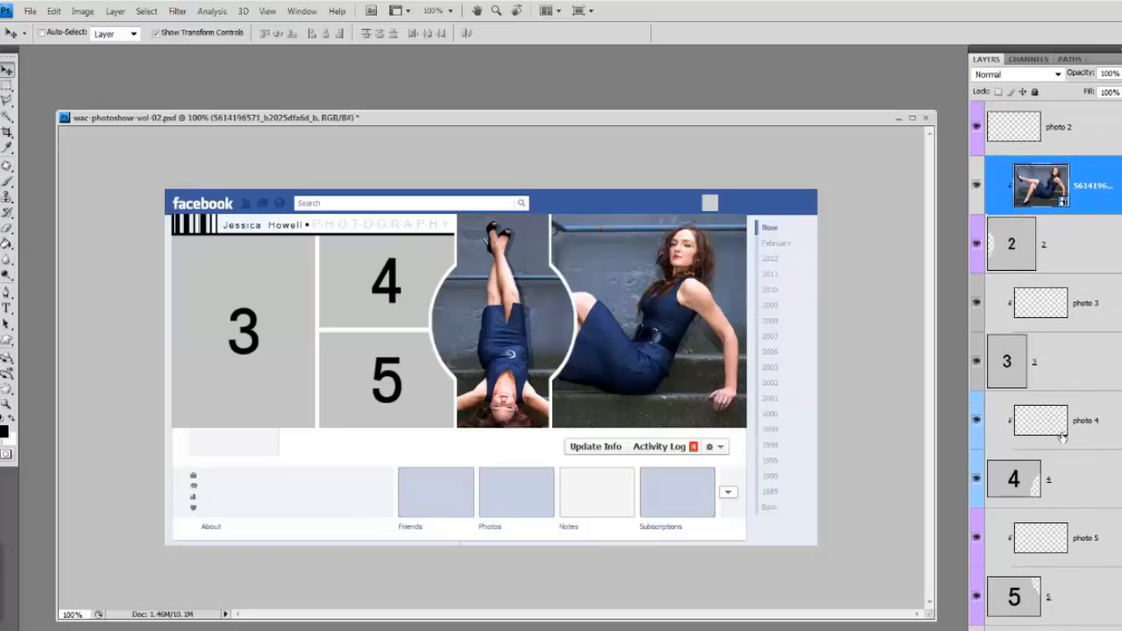
pyautogui.click(1076, 489)
pyautogui.hotkey('alt', ']')
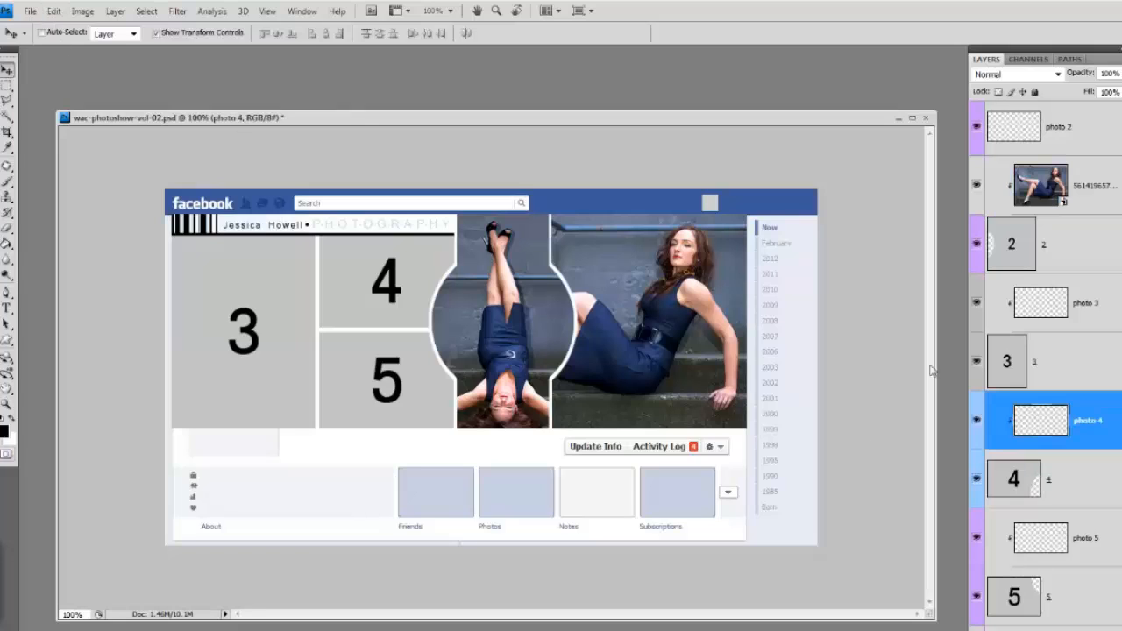
pyautogui.click(30, 10)
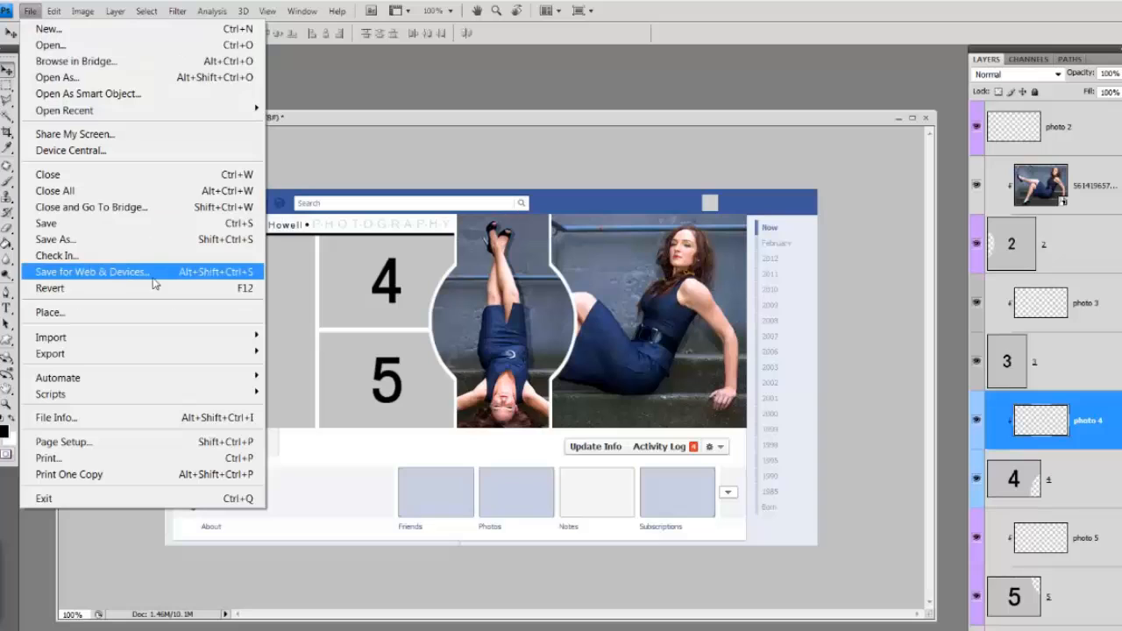
pyautogui.click(70, 312)
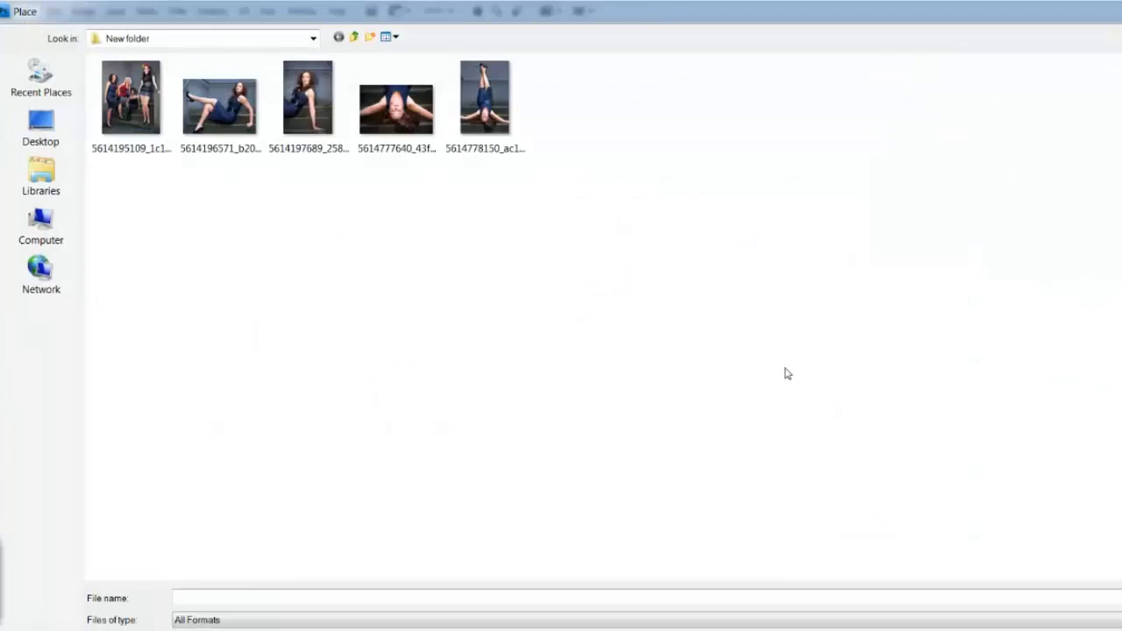
pyautogui.doubleClick(399, 120)
pyautogui.moveTo(760, 546); pyautogui.dragTo(364, 296)
pyautogui.moveTo(367, 272); pyautogui.dragTo(447, 316)
pyautogui.doubleClick(382, 309)
pyautogui.click(1087, 554)
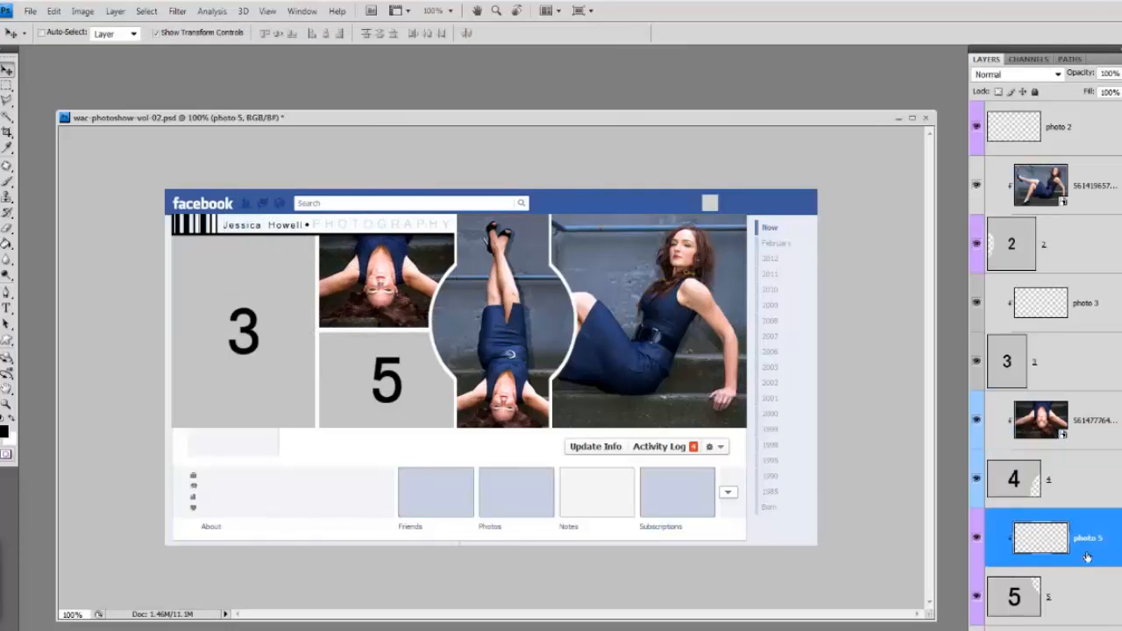
pyautogui.click(30, 11)
pyautogui.click(112, 314)
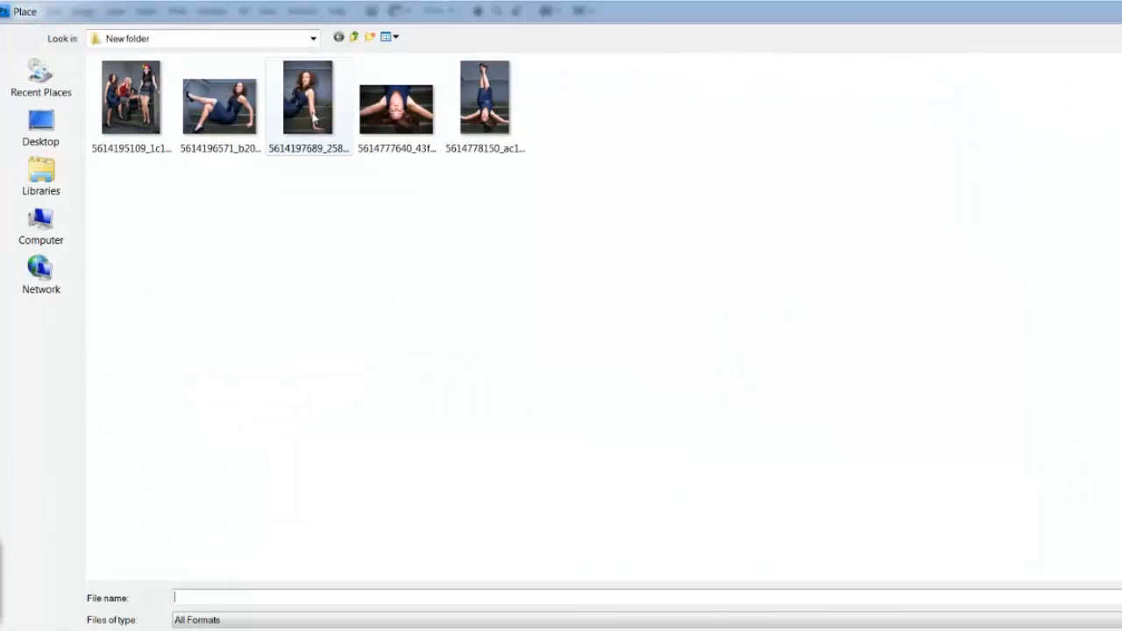
pyautogui.doubleClick(133, 104)
pyautogui.moveTo(417, 360); pyautogui.dragTo(353, 442)
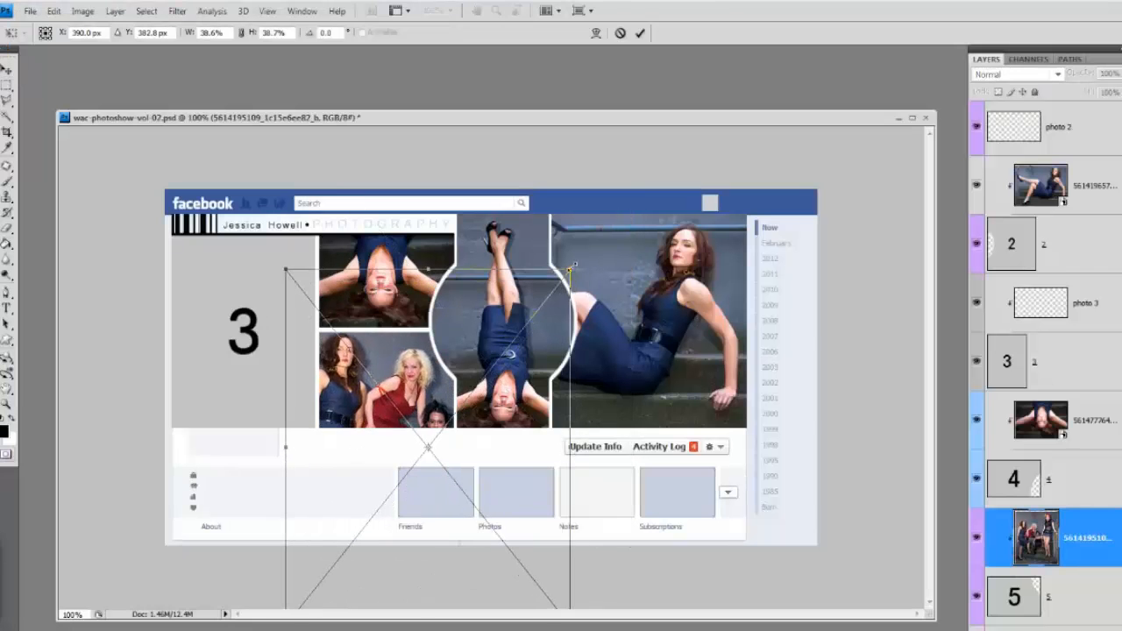
pyautogui.moveTo(571, 267); pyautogui.dragTo(530, 285)
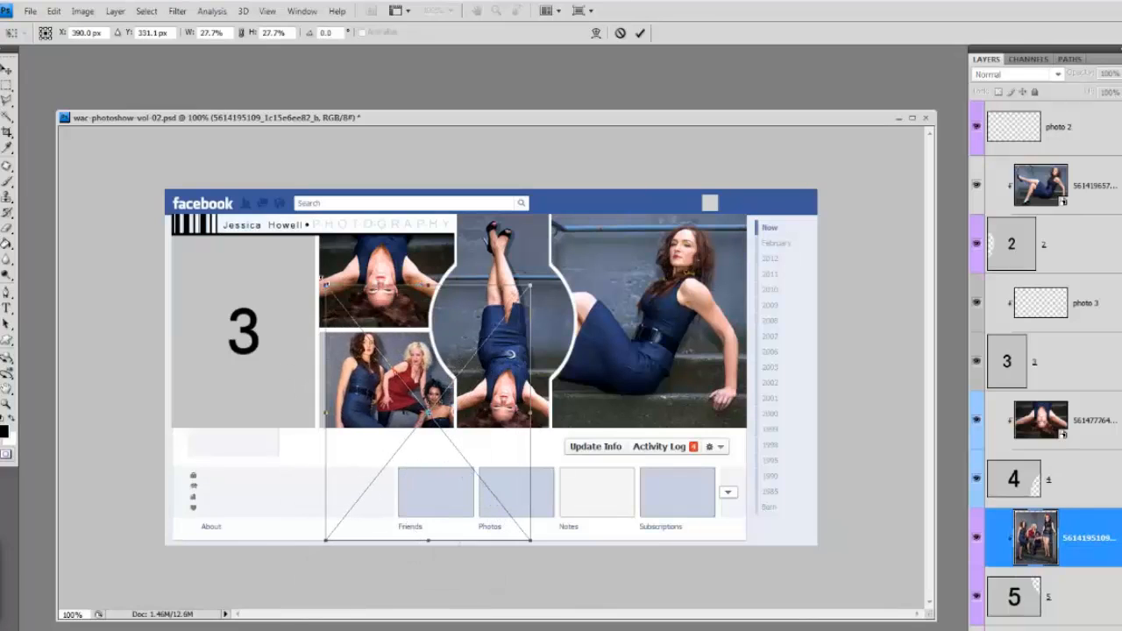
pyautogui.moveTo(326, 285); pyautogui.dragTo(293, 244)
pyautogui.moveTo(474, 386); pyautogui.dragTo(490, 414)
pyautogui.press('Return')
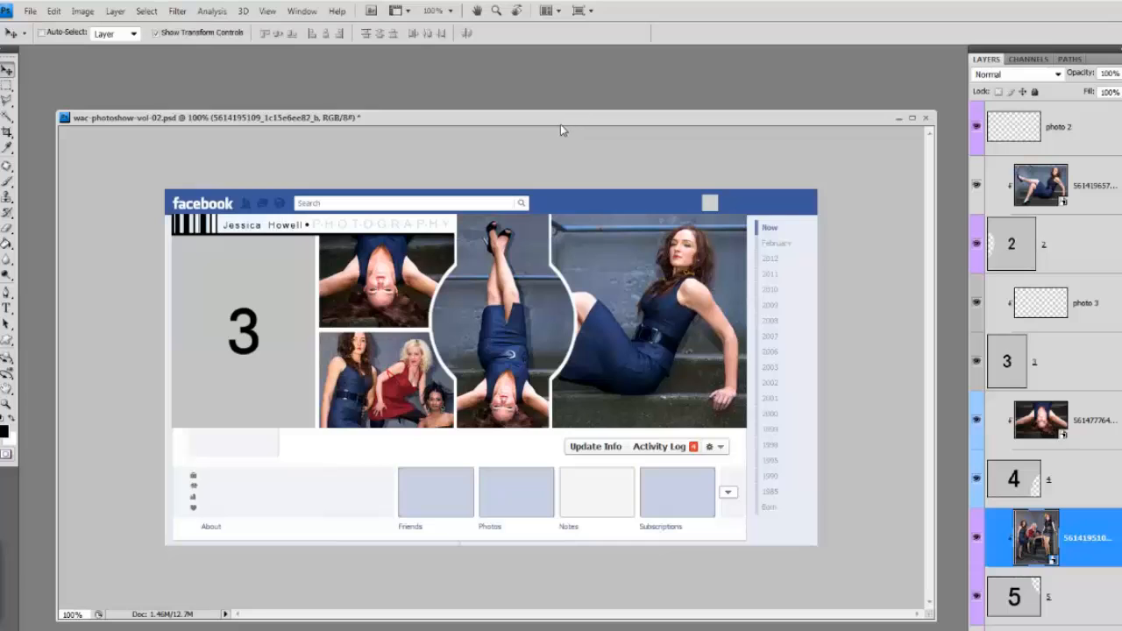
pyautogui.moveTo(561, 119)
pyautogui.mouseDown()
pyautogui.moveTo(579, 254)
pyautogui.moveTo(561, 162)
pyautogui.moveTo(568, 131)
pyautogui.mouseUp()
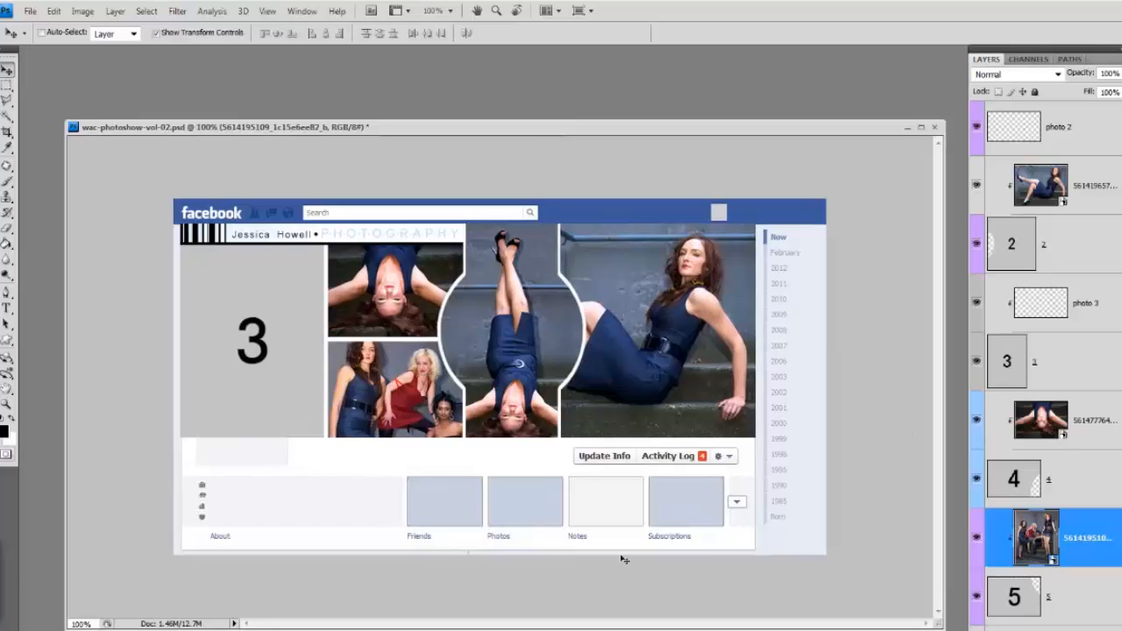
pyautogui.click(175, 630)
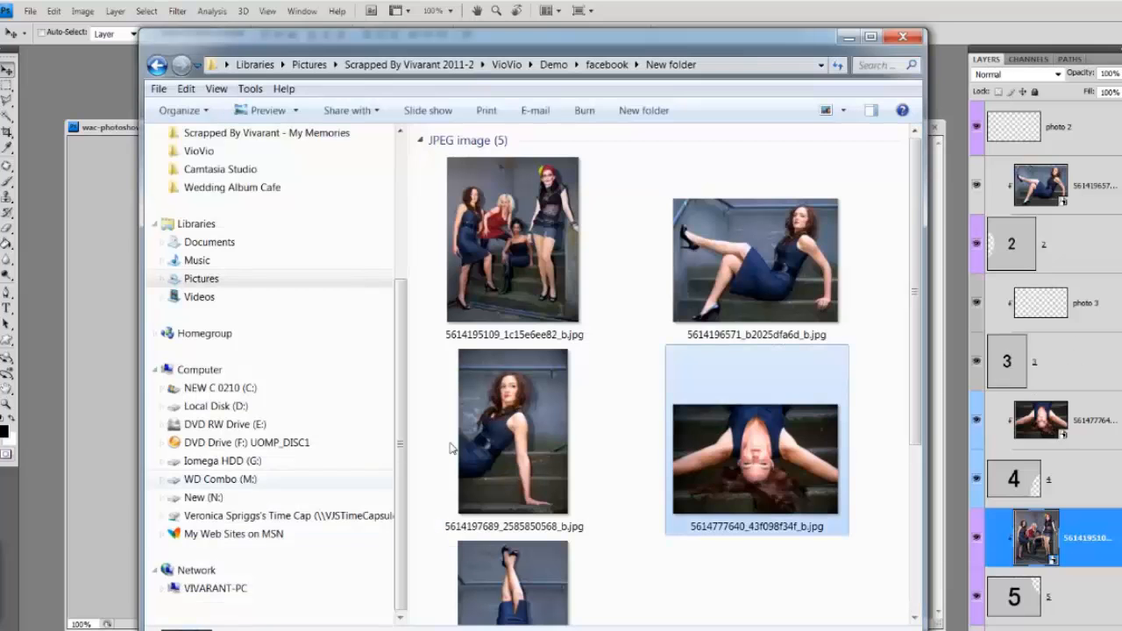
pyautogui.click(772, 593)
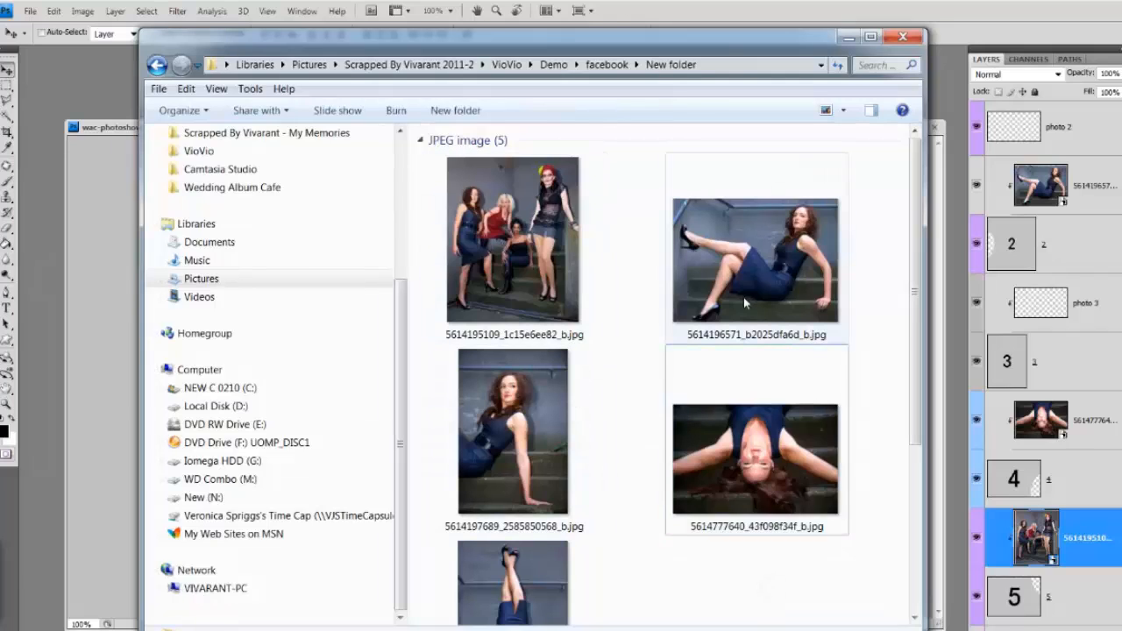
pyautogui.click(526, 429)
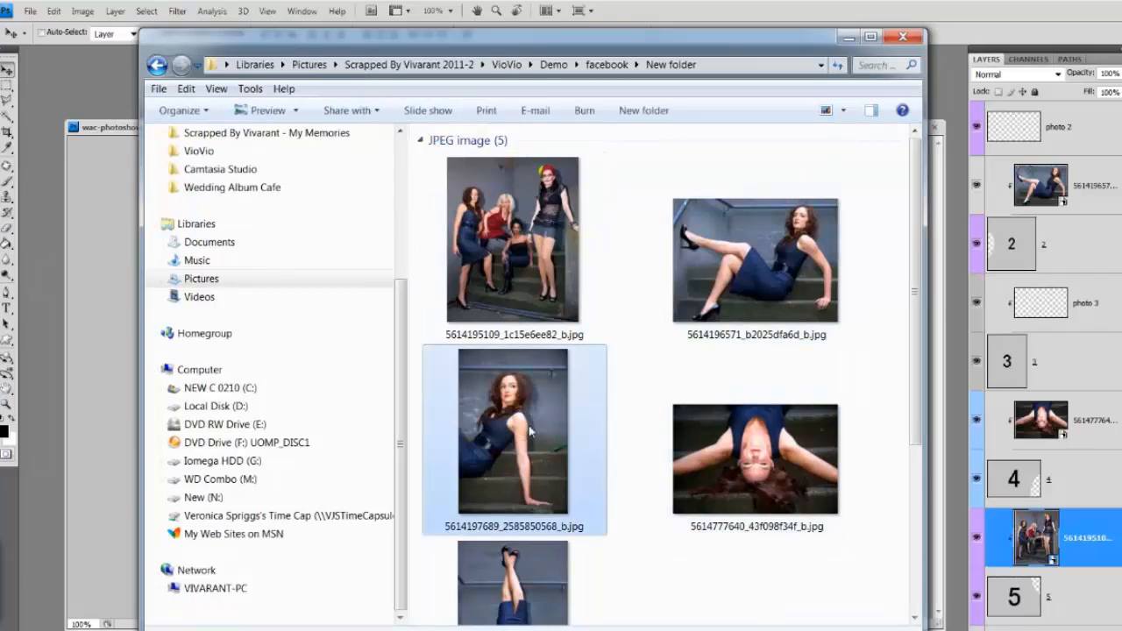
pyautogui.moveTo(527, 420); pyautogui.dragTo(75, 125)
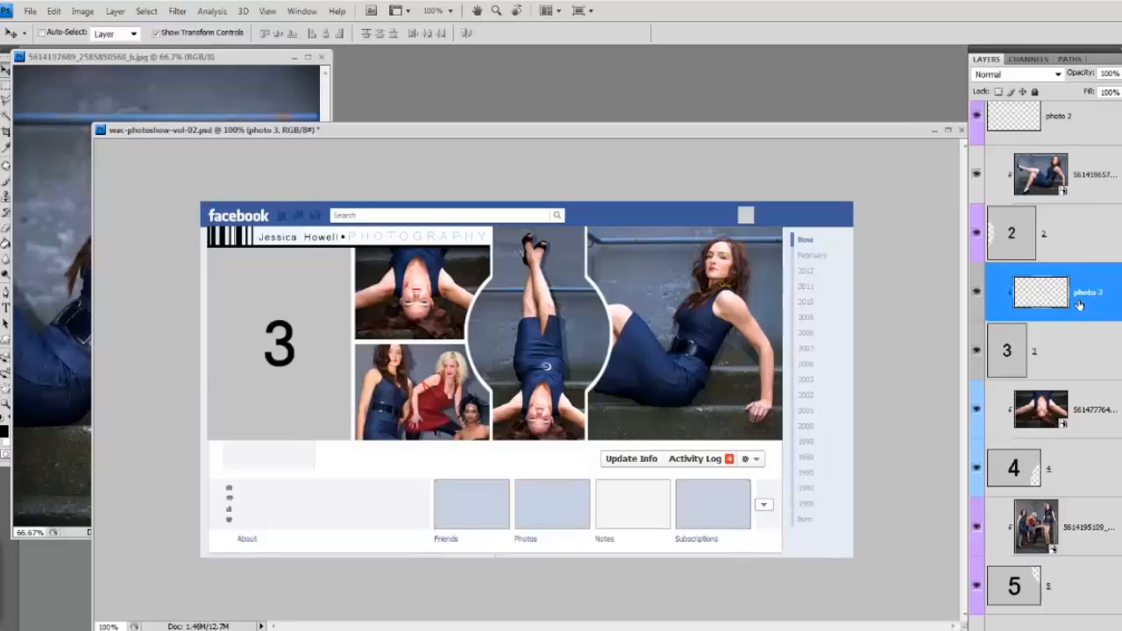
# Step: Copy the opened photo into the template above shape layer 3, clip it to that shape and position the woman's face within it
pyautogui.click(1065, 363)
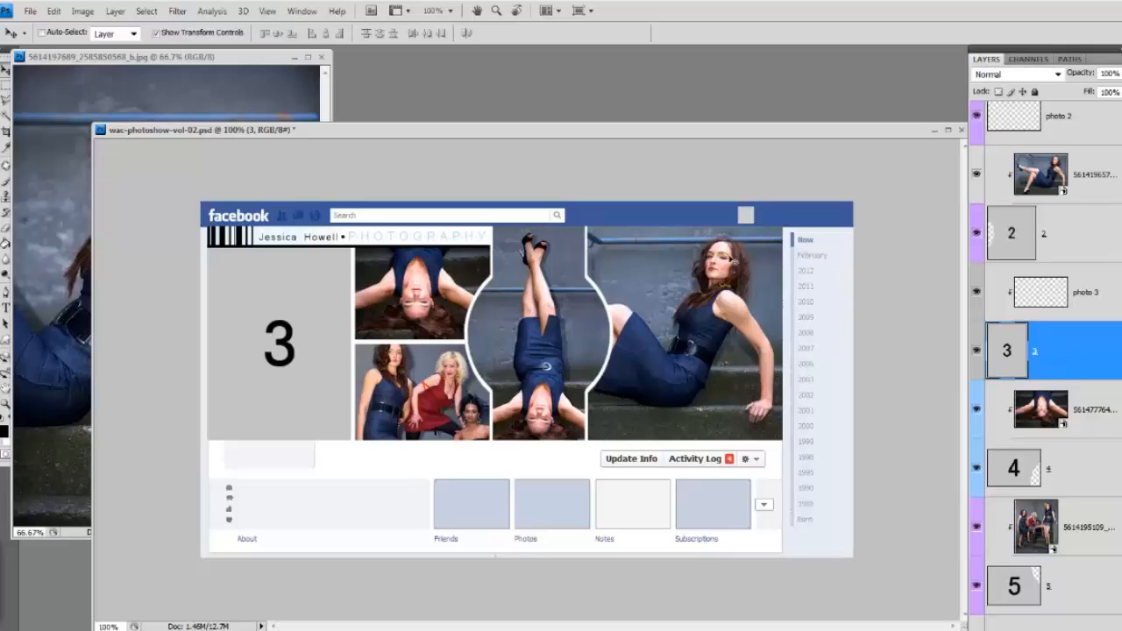
pyautogui.click(166, 59)
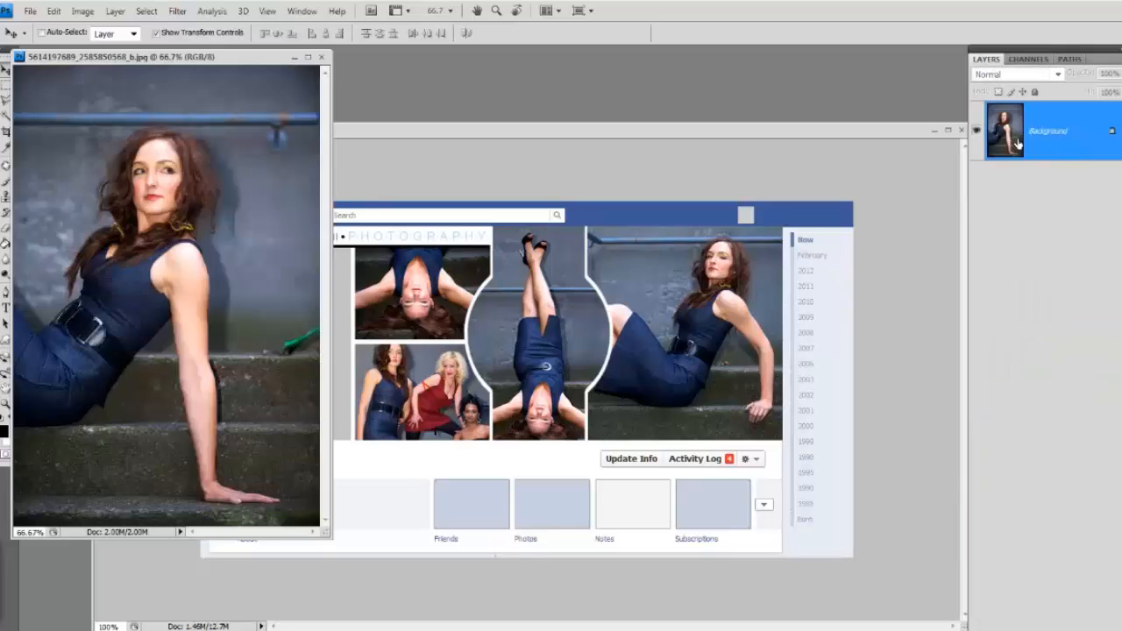
pyautogui.moveTo(1012, 132); pyautogui.dragTo(544, 377)
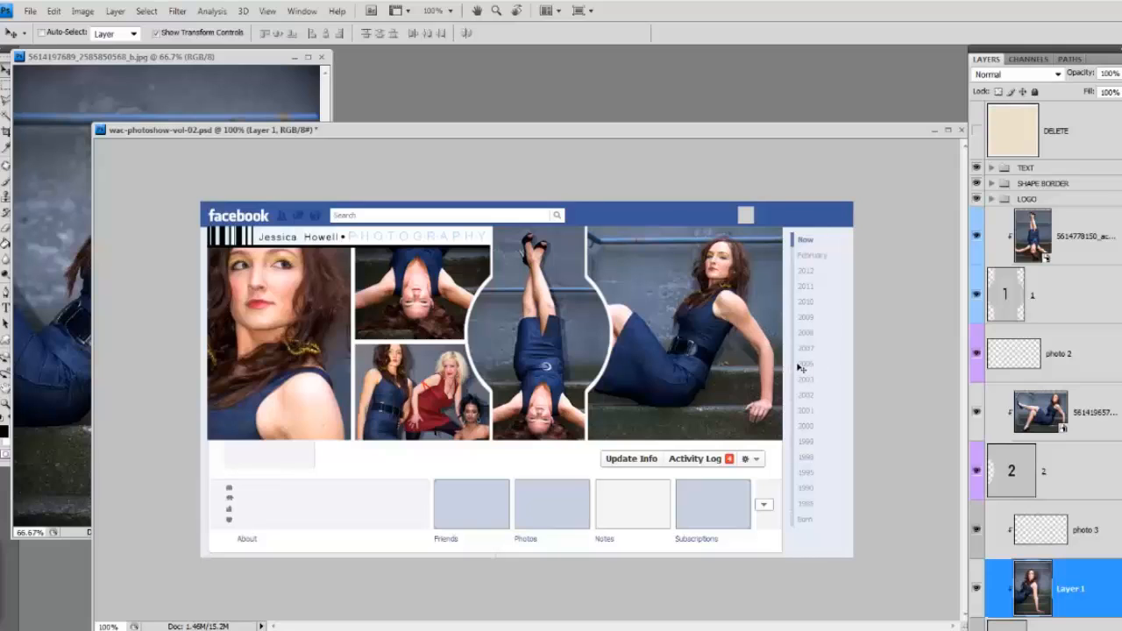
pyautogui.moveTo(273, 340); pyautogui.dragTo(301, 348)
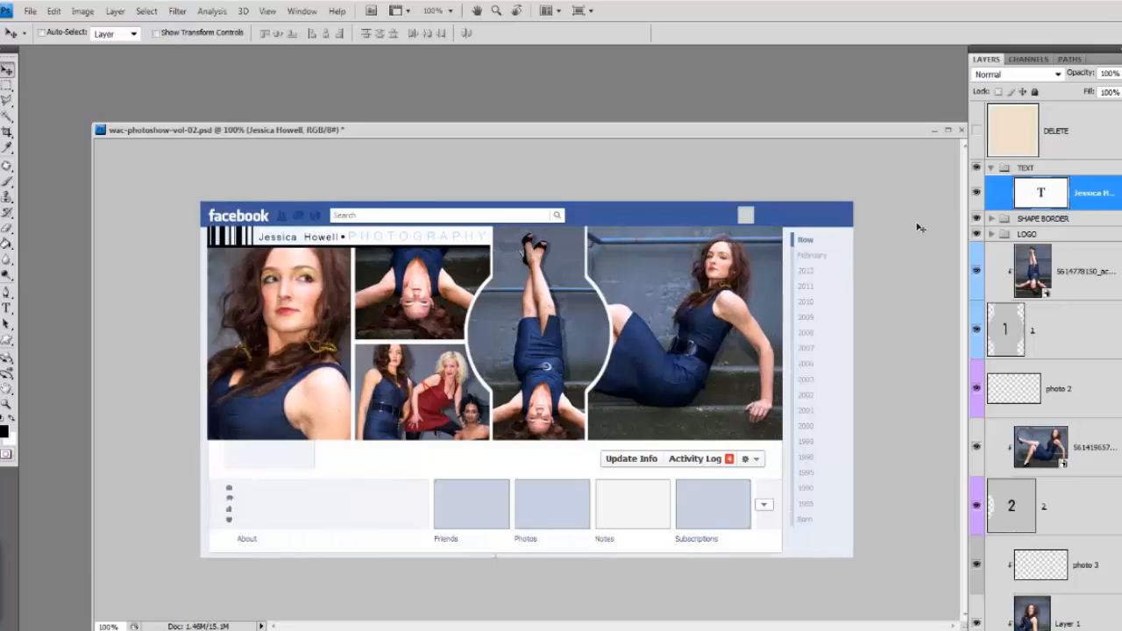
# Step: Replace the photographer's name in the header text with the new name and shift the text slightly toward the barcode
pyautogui.click(6, 308)
pyautogui.moveTo(340, 237); pyautogui.dragTo(257, 238)
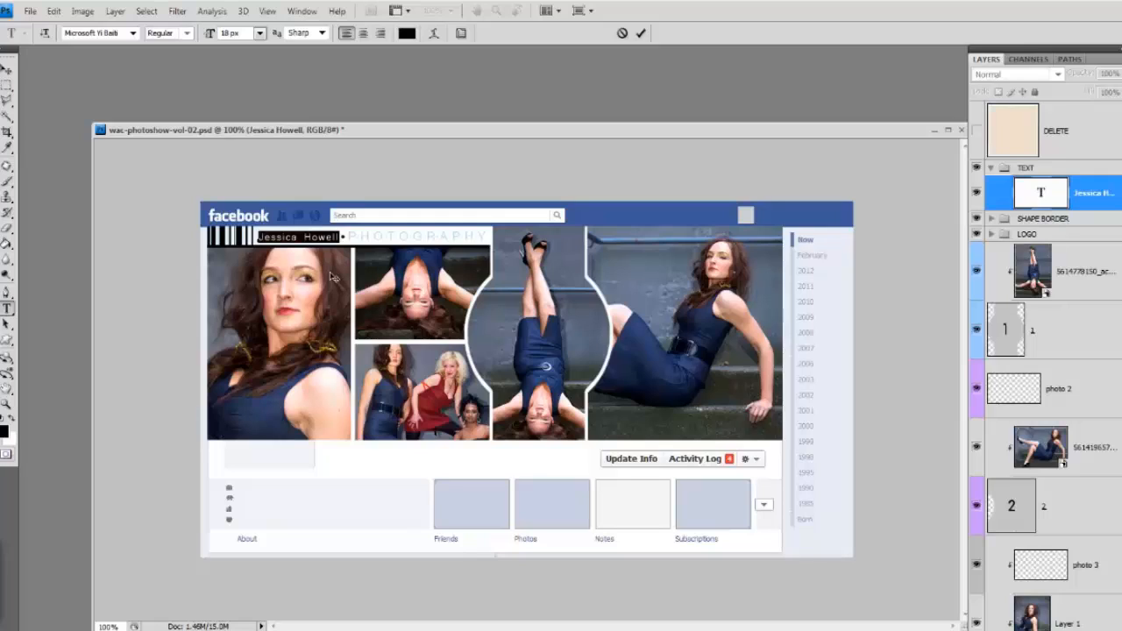
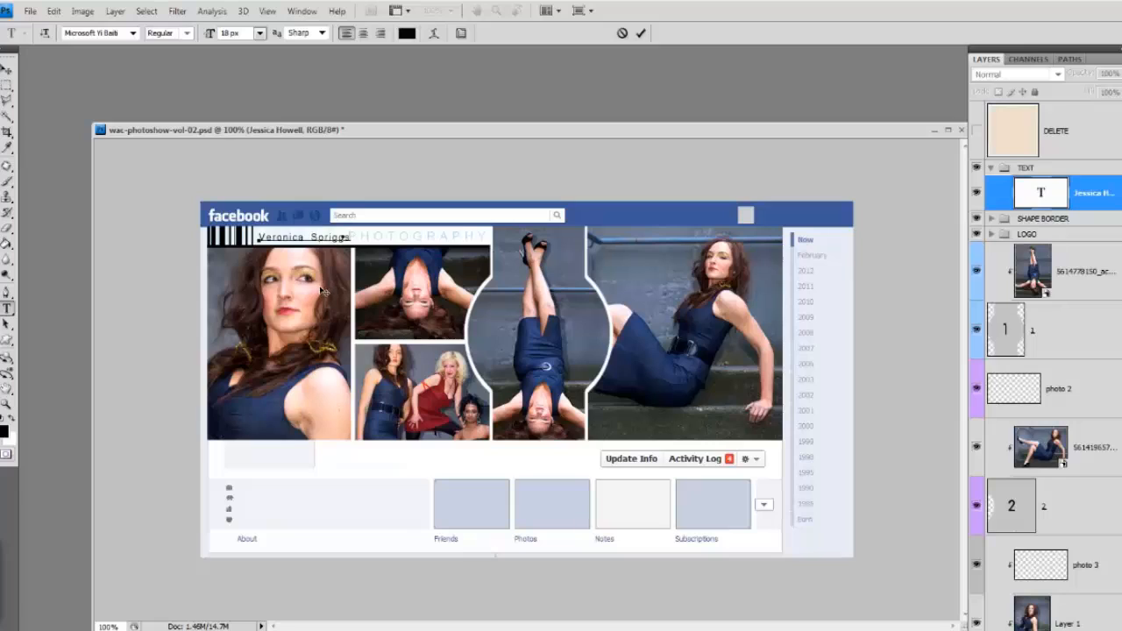
pyautogui.moveTo(322, 288); pyautogui.dragTo(319, 291)
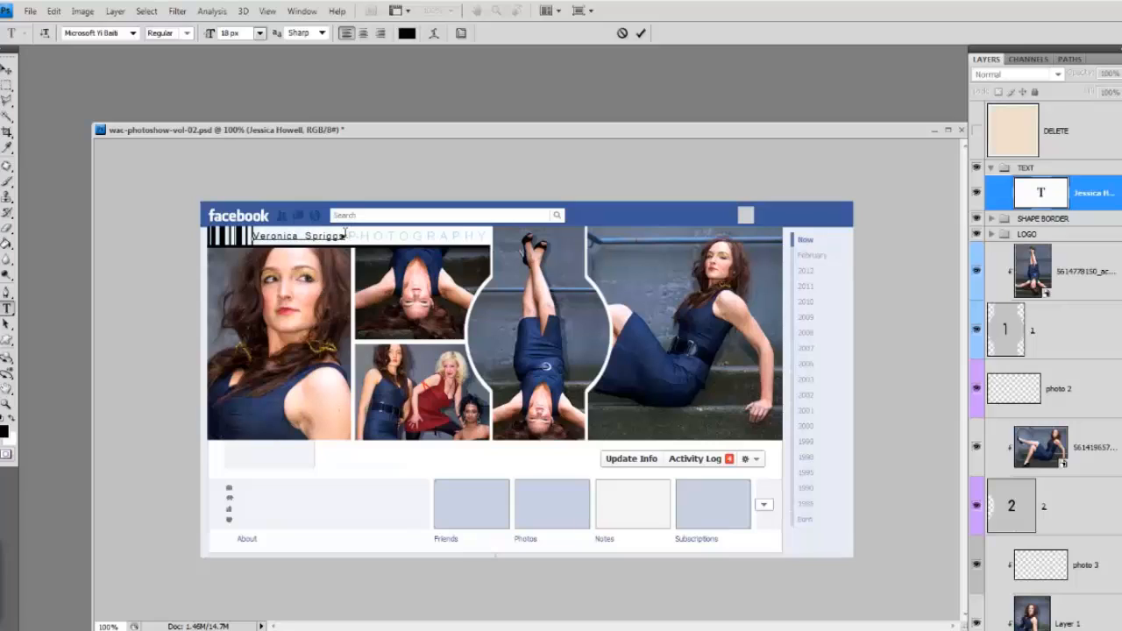
# Step: Reduce the tracking of the whole header name so it fits before the bullet, and commit the text
pyautogui.moveTo(348, 235); pyautogui.dragTo(251, 236)
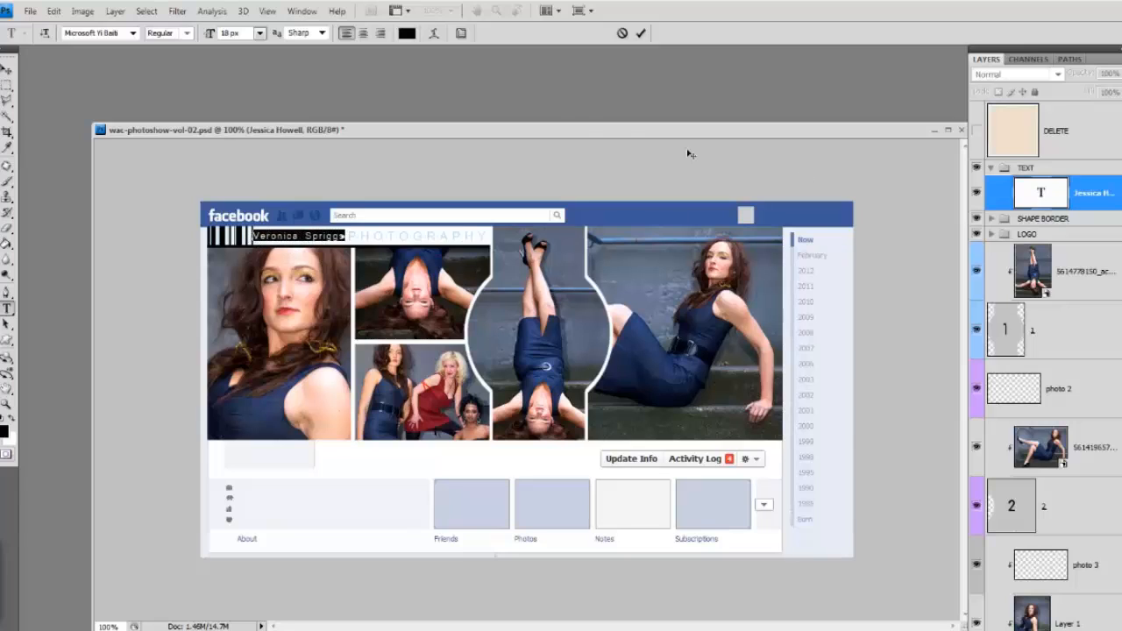
pyautogui.click(462, 33)
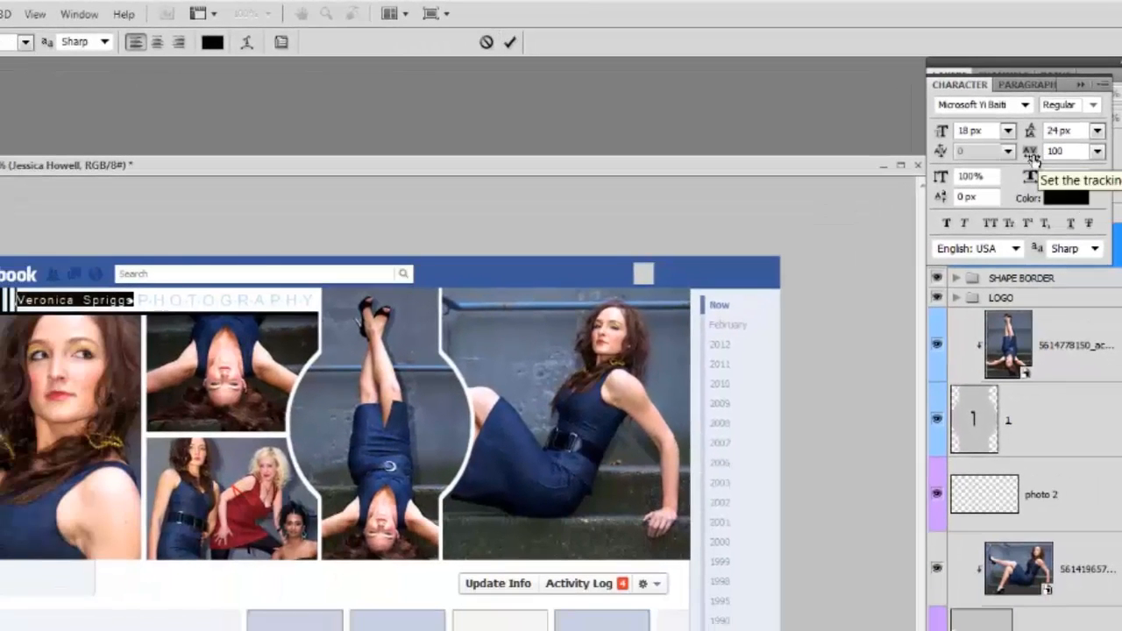
pyautogui.moveTo(1027, 173); pyautogui.dragTo(1023, 174)
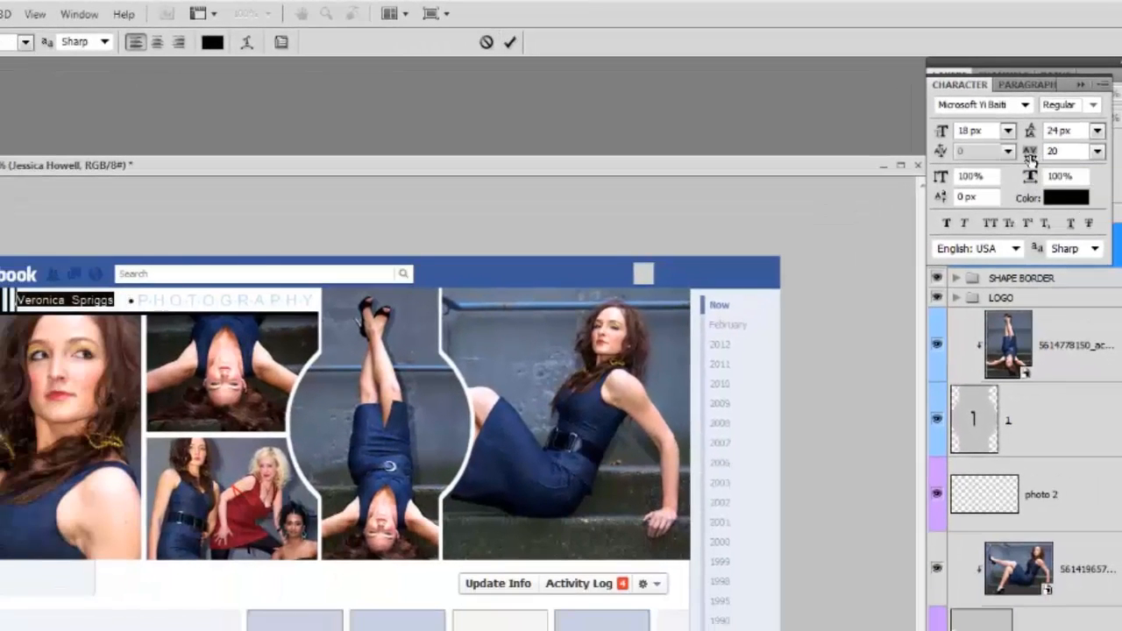
pyautogui.hotkey('ctrl', 'Return')
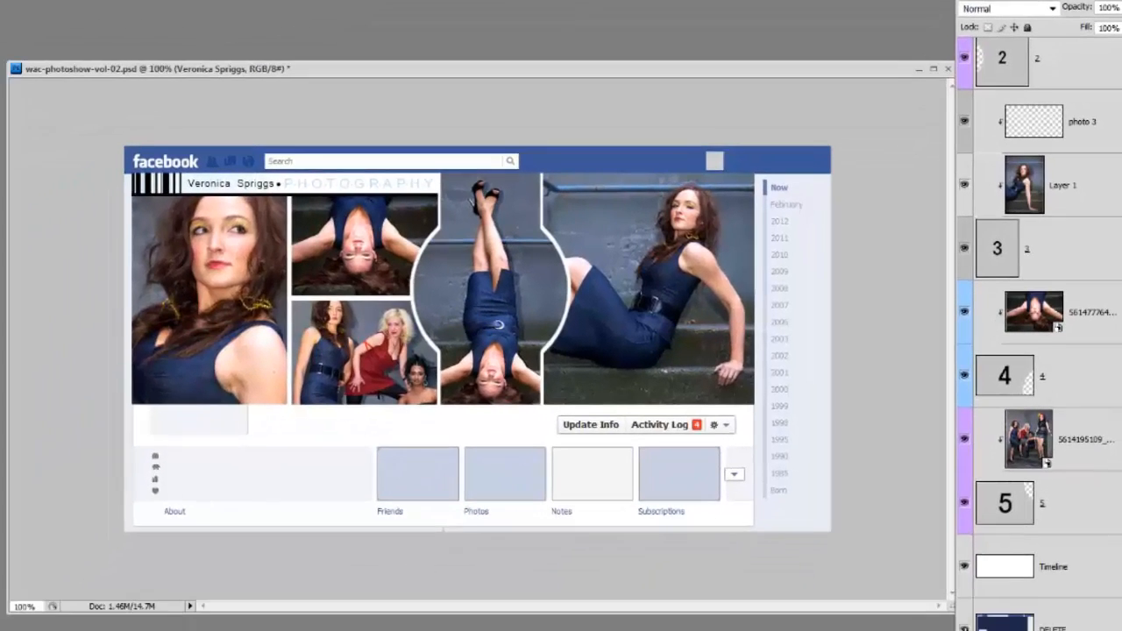
# Step: Hide the DELETE layer below Timeline and trim the transparent pixels away from all four sides of the cover
pyautogui.click(968, 610)
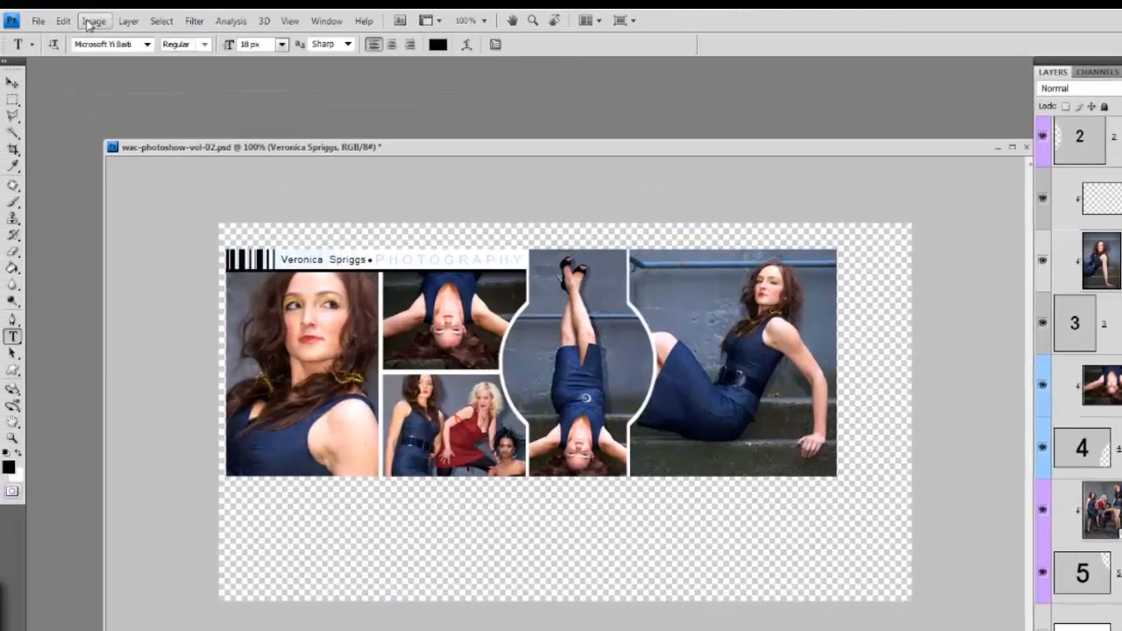
pyautogui.click(91, 21)
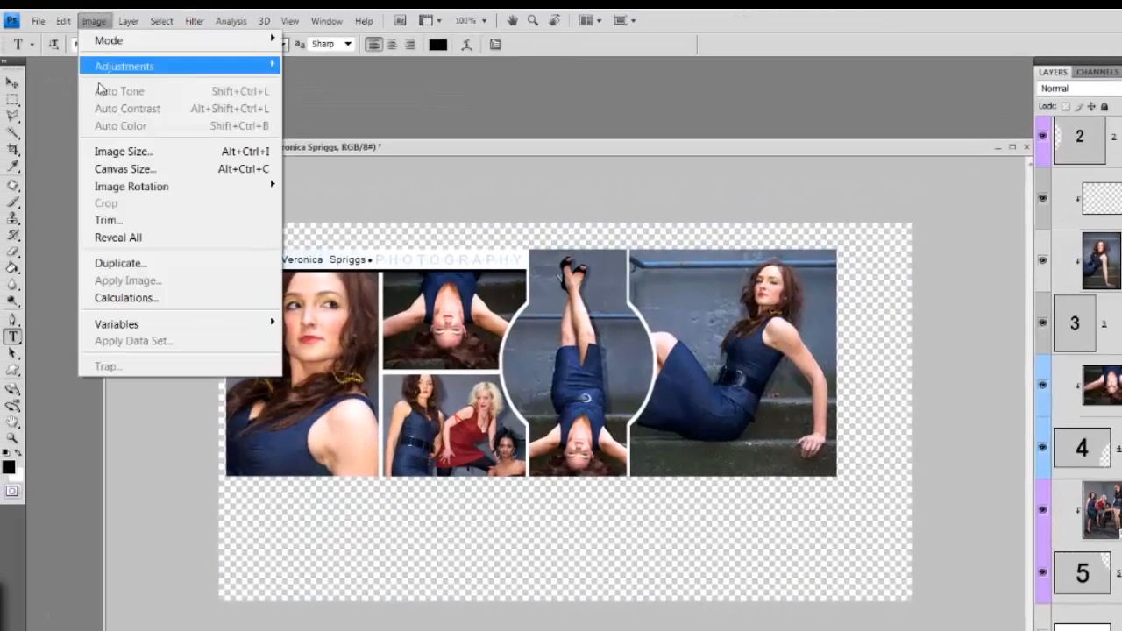
pyautogui.click(132, 224)
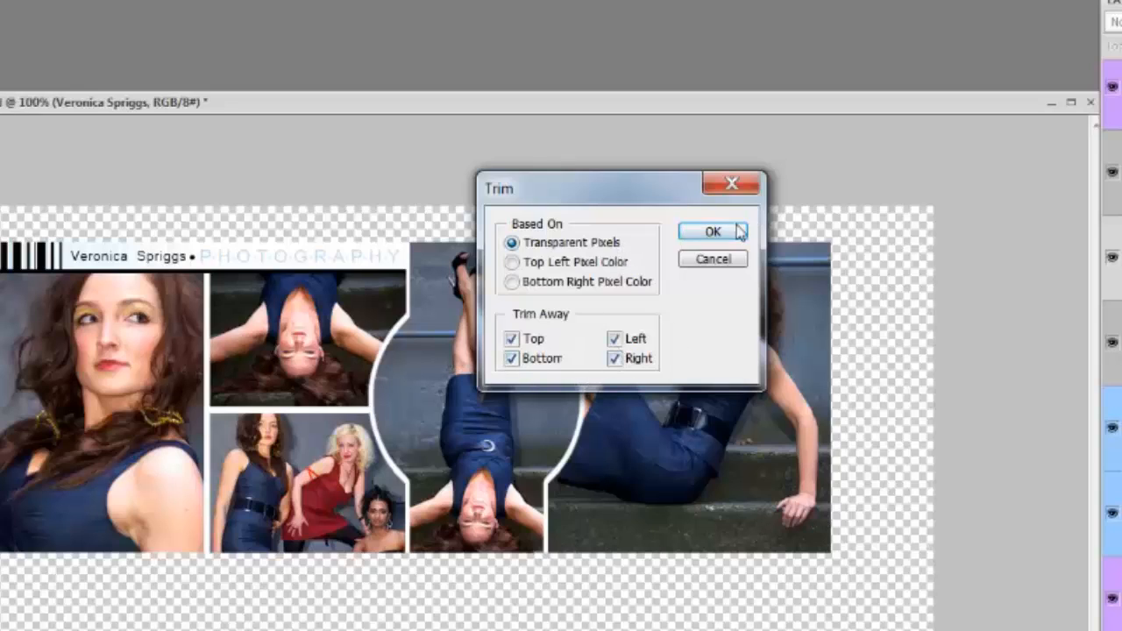
pyautogui.press('Return')
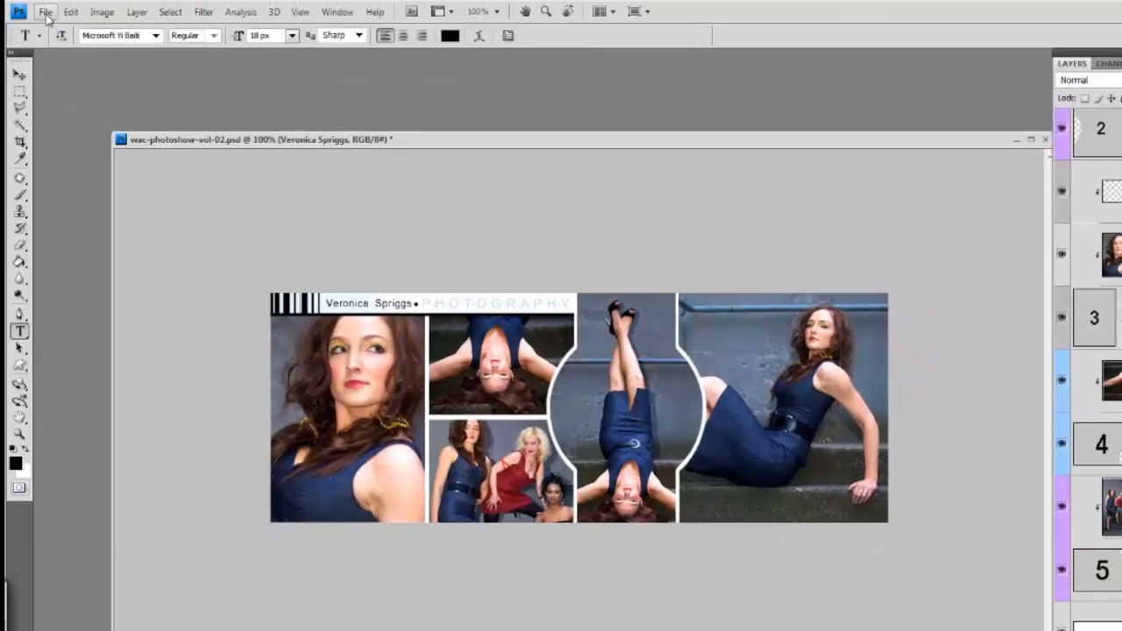
# Step: Save the cover as wac-photoshow-vol-02.jpg in JPEG format with quality 10 (Maximum) and Baseline ("Standard")
pyautogui.click(45, 11)
pyautogui.click(105, 257)
pyautogui.click(432, 453)
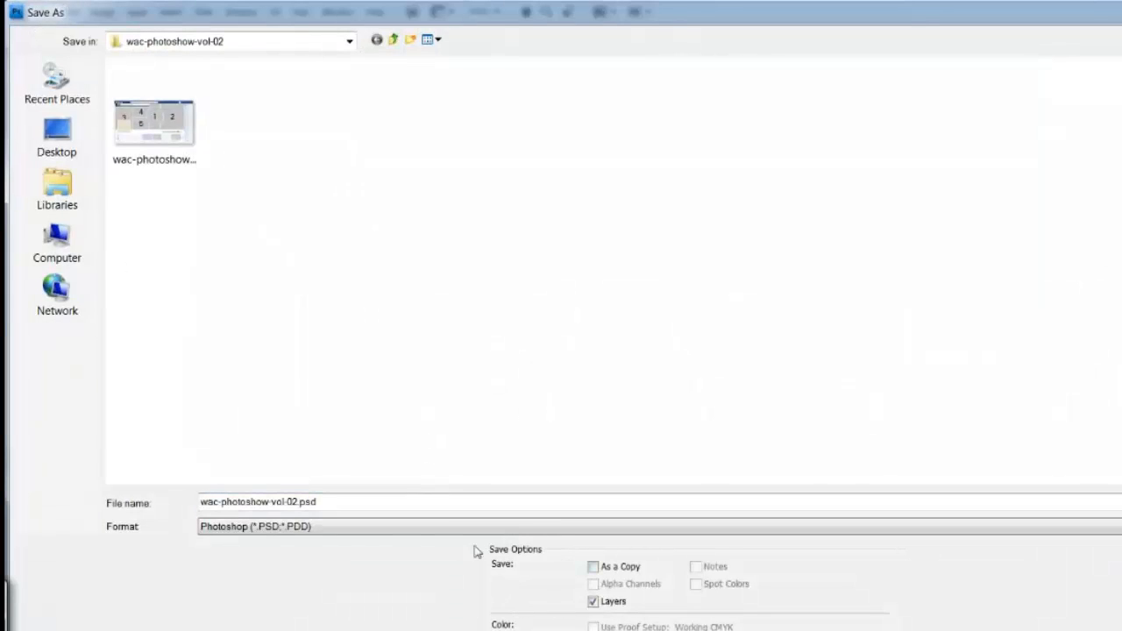
pyautogui.doubleClick(341, 502)
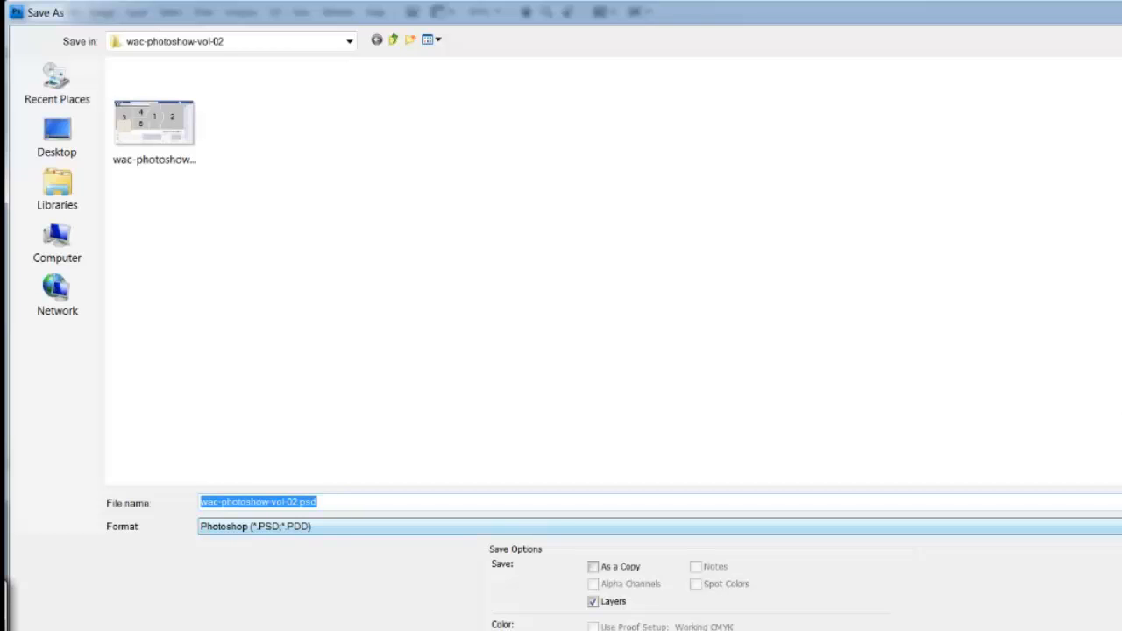
pyautogui.click(661, 527)
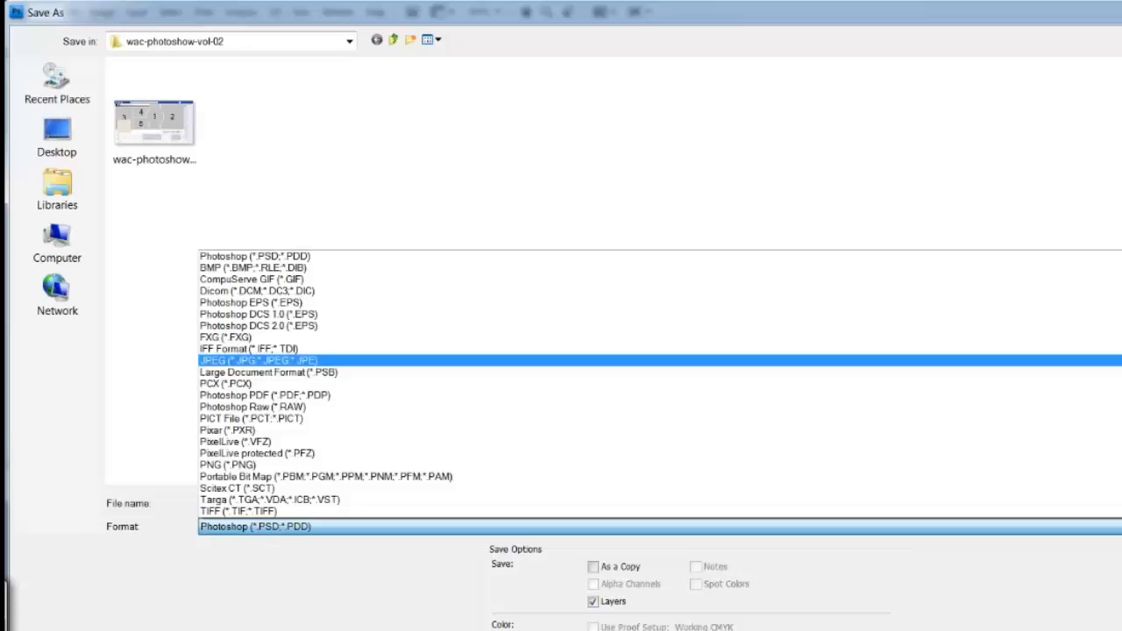
pyautogui.press('Return')
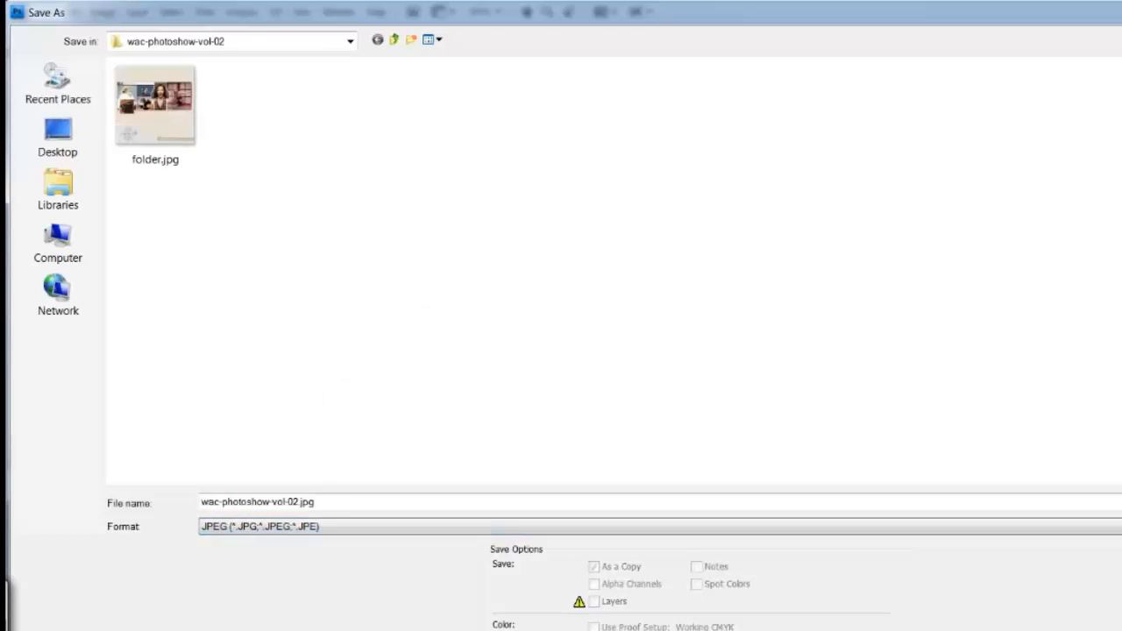
pyautogui.press('Return')
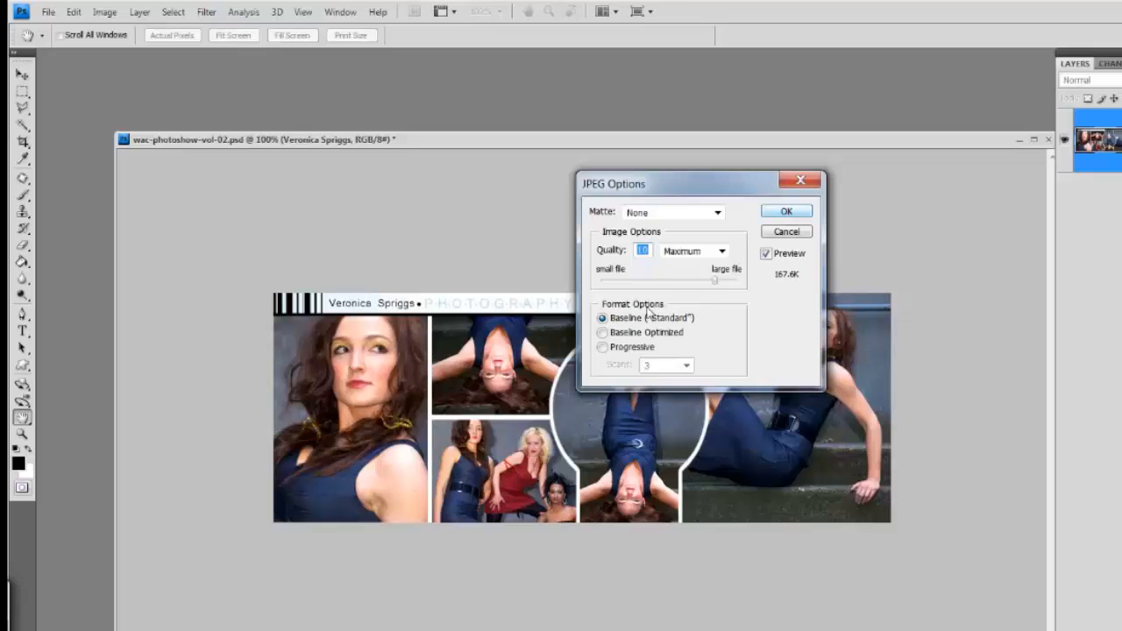
pyautogui.click(786, 213)
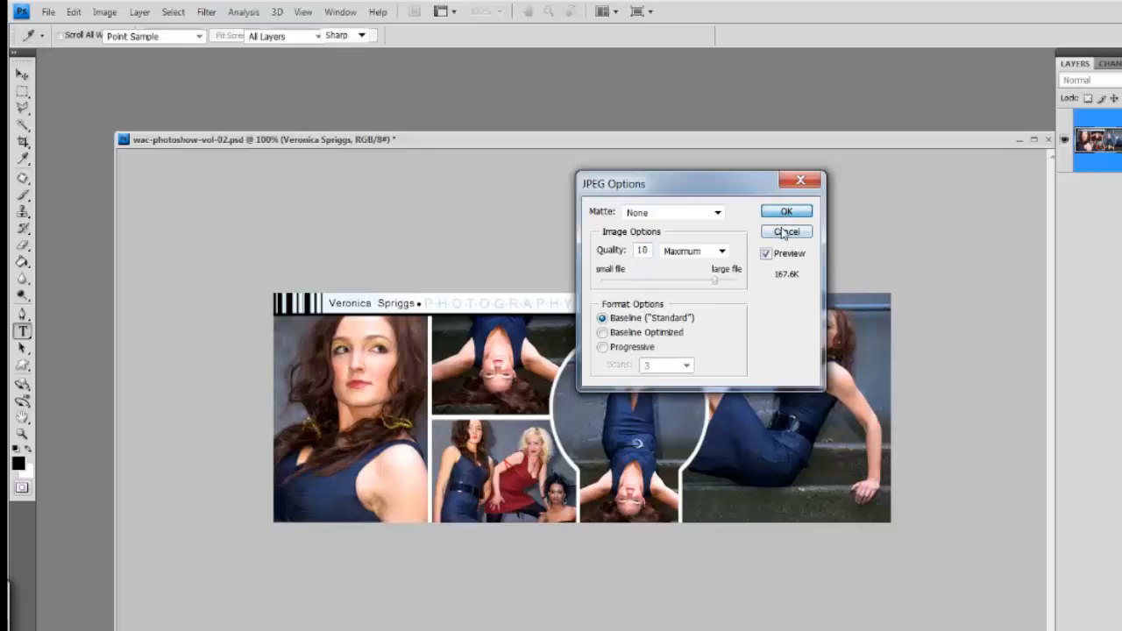